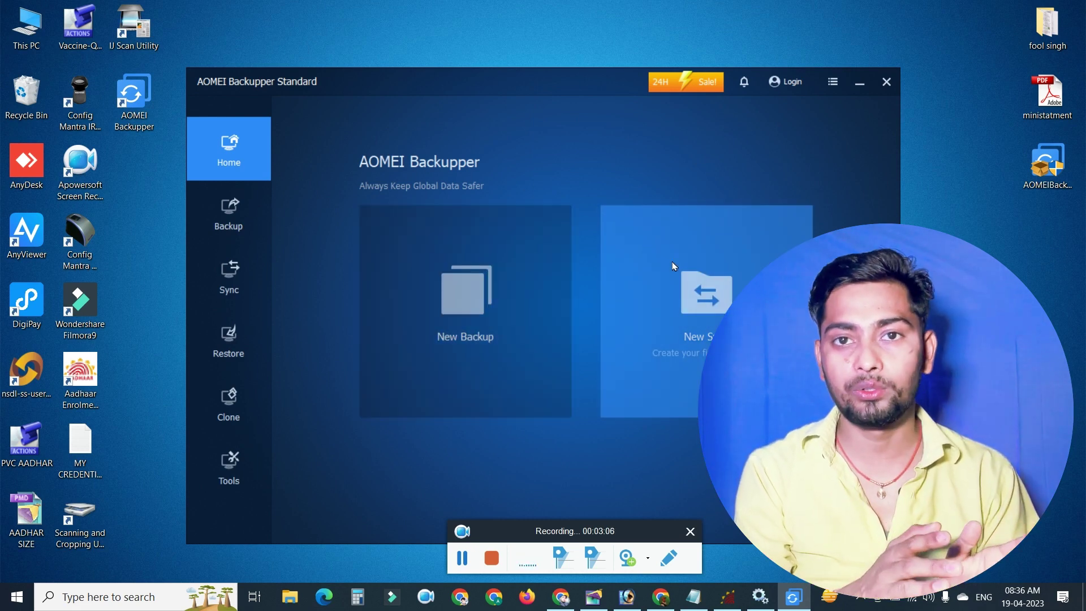
# Open the Backup page and examine its backup types alongside the computer's drives in This PC
pyautogui.click(242, 209)
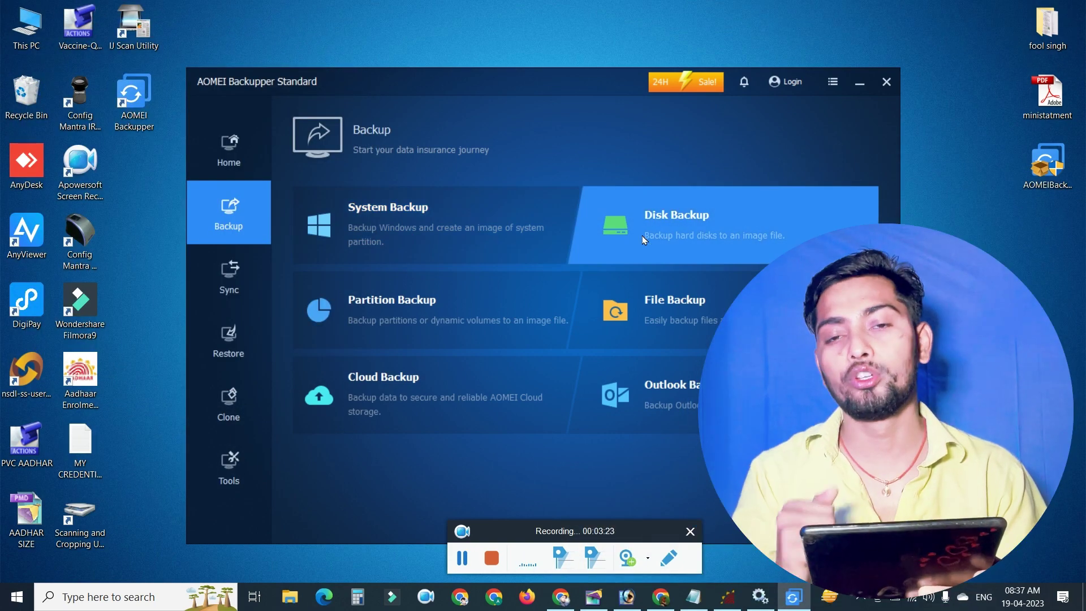
pyautogui.doubleClick(26, 25)
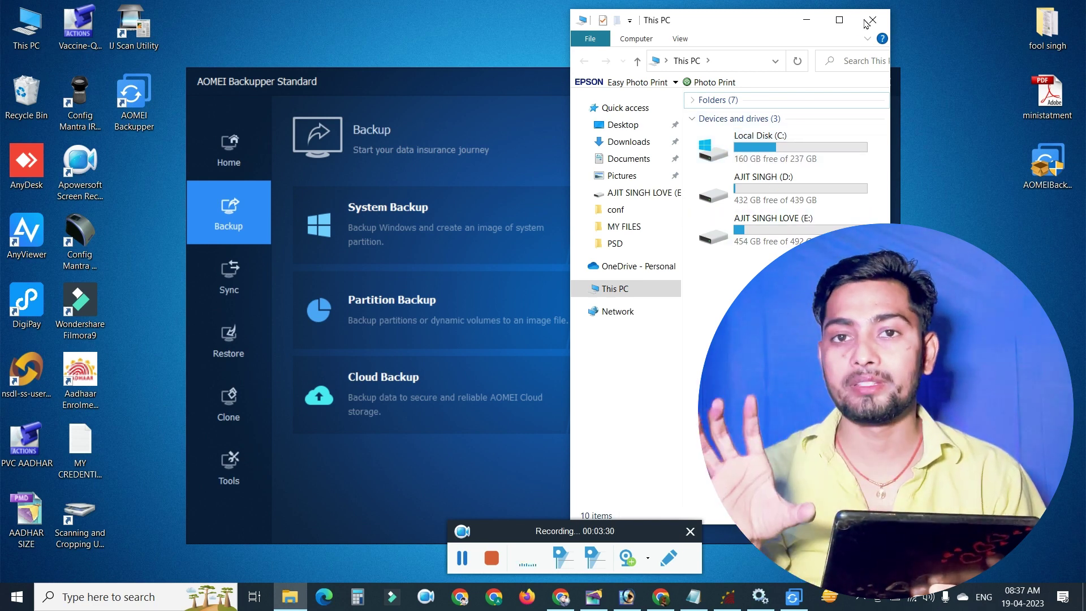
pyautogui.hotkey('alt', 'Tab')
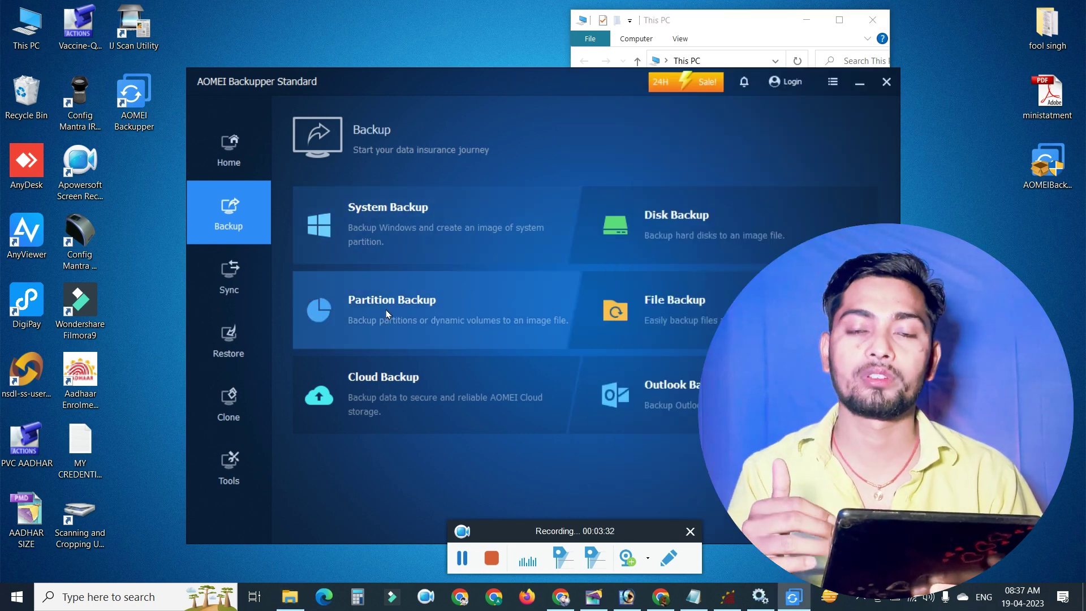
pyautogui.click(745, 38)
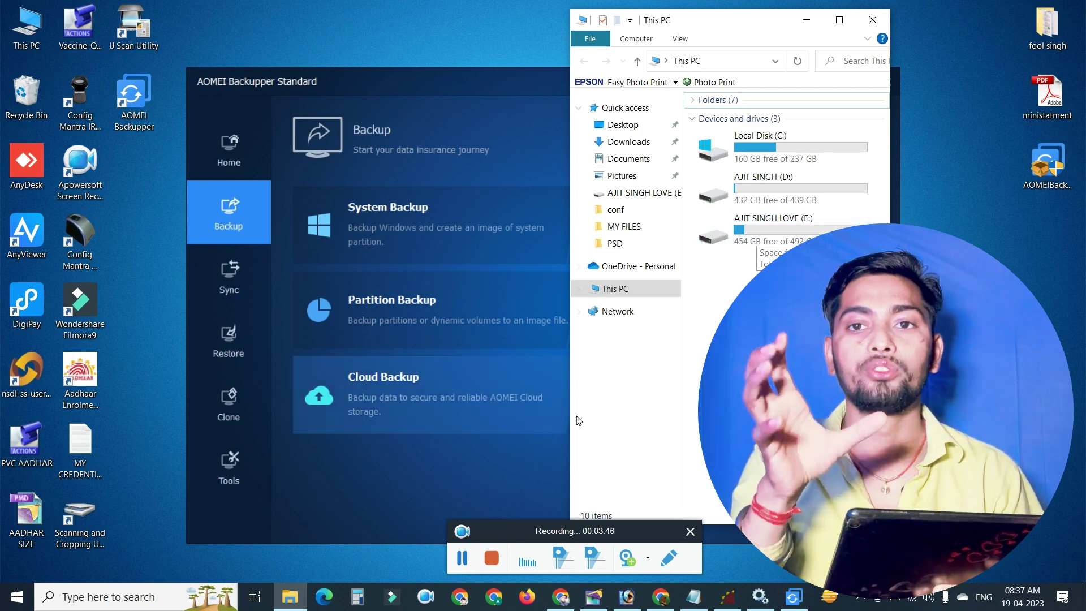
pyautogui.click(492, 334)
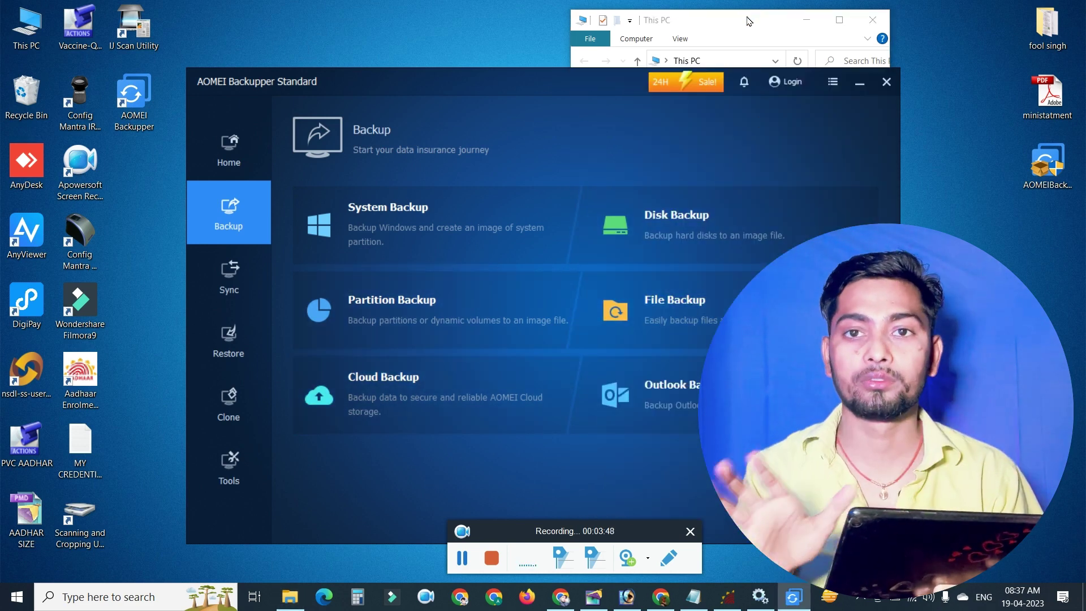
# Look through the contents of the E: drive, and return to AOMEI Backupper to open its Sync section
pyautogui.hotkey('alt', 'Tab')
pyautogui.doubleClick(760, 229)
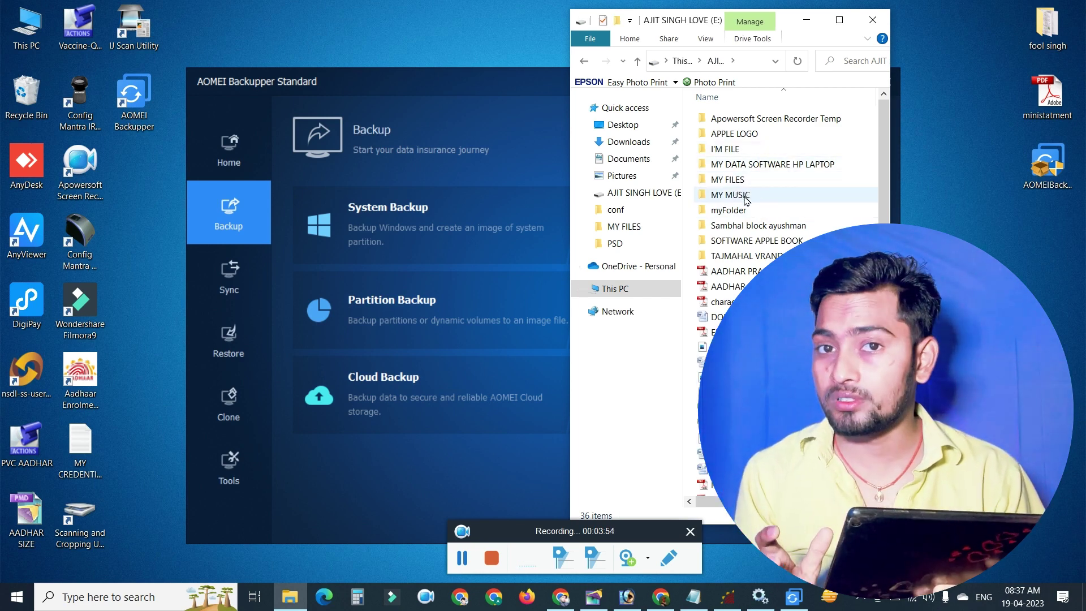
pyautogui.click(503, 484)
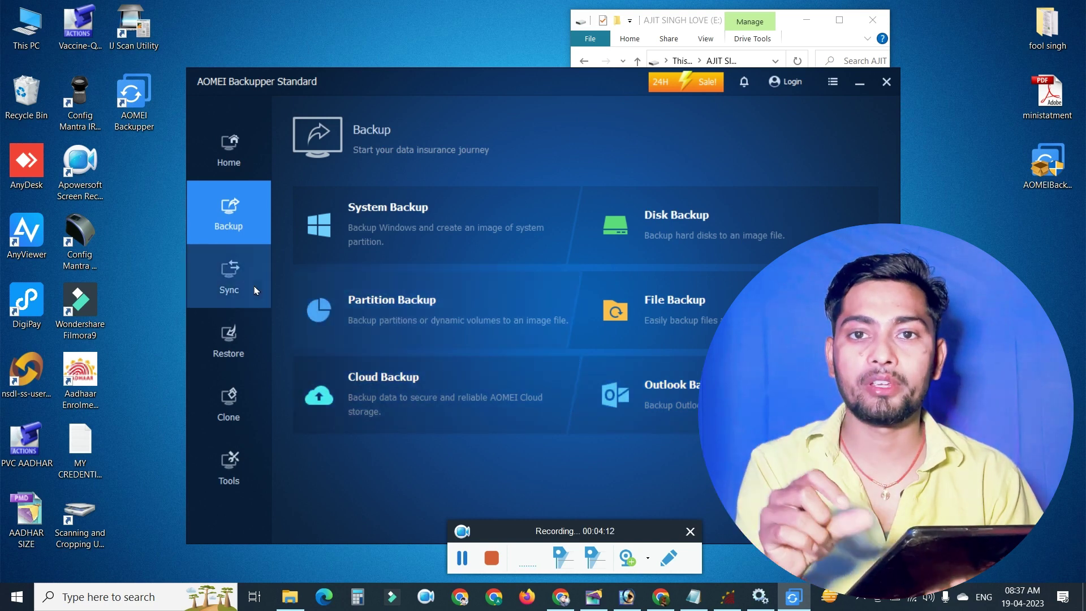
pyautogui.click(255, 290)
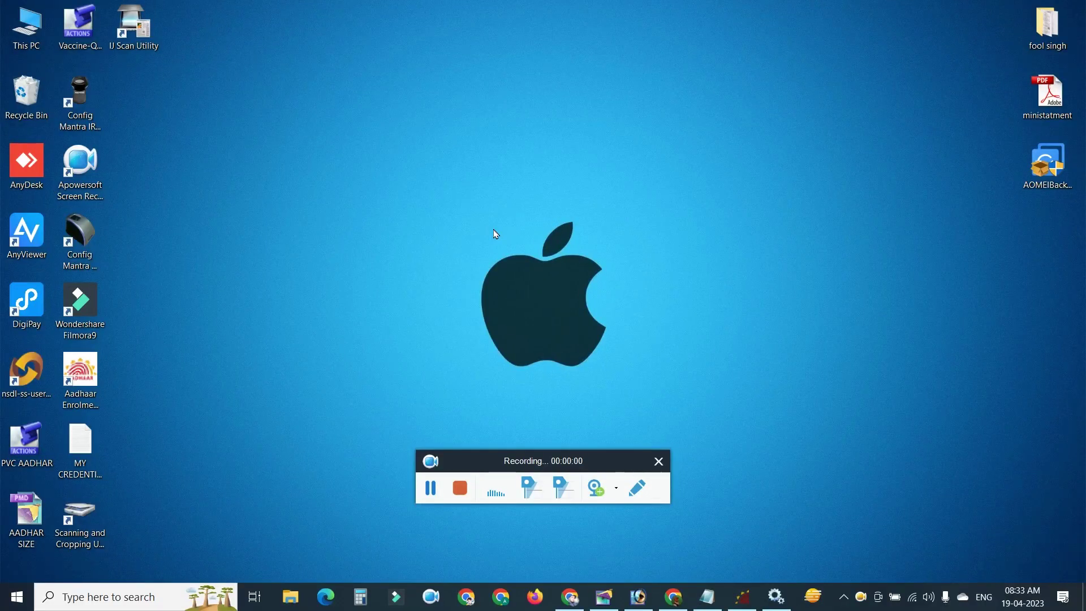
# Run the AOMEI Backupper Standard installer from the desktop as administrator and accept English as the setup language
pyautogui.moveTo(585, 463); pyautogui.dragTo(617, 533)
pyautogui.click(1048, 189)
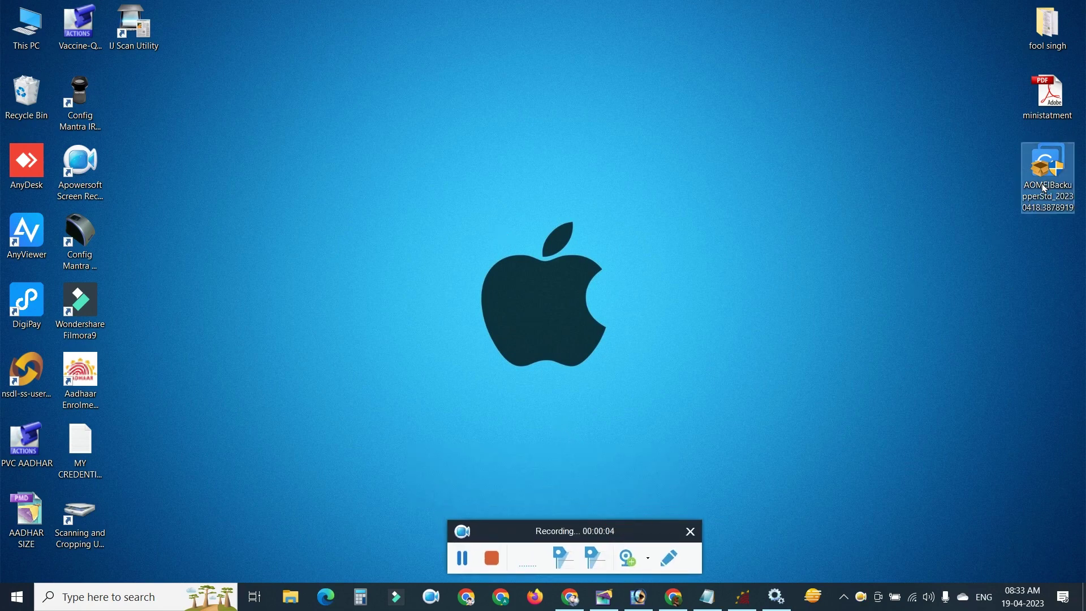
pyautogui.rightClick(1048, 169)
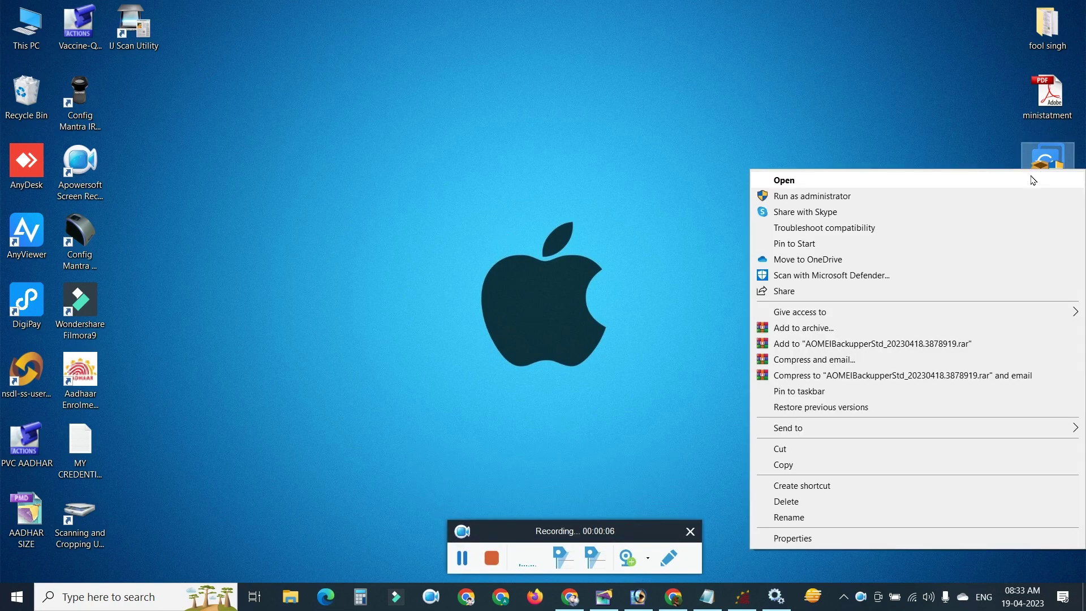
pyautogui.click(808, 197)
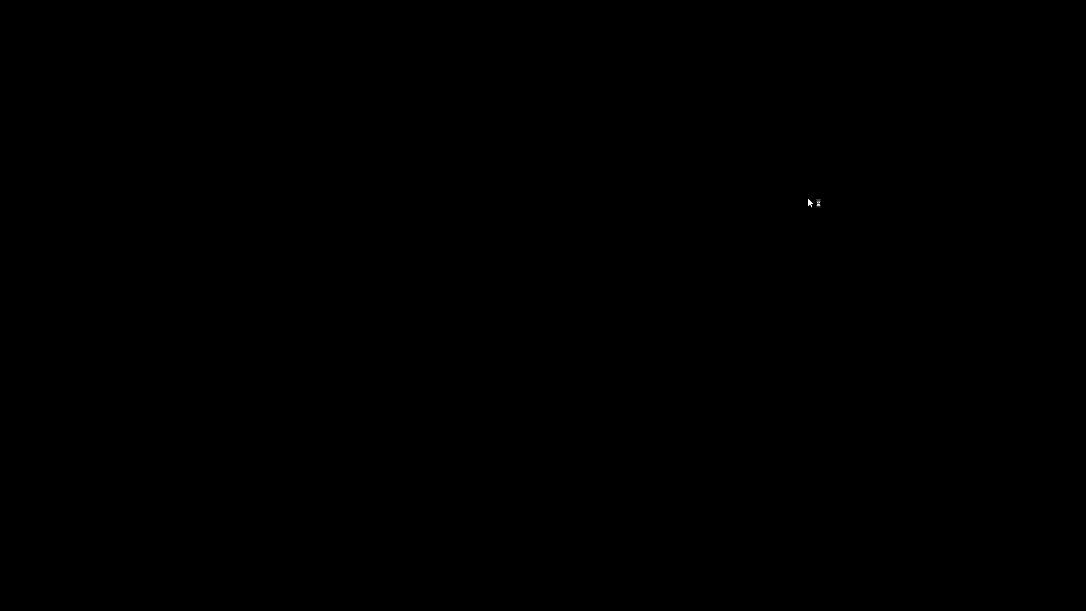
pyautogui.click(550, 452)
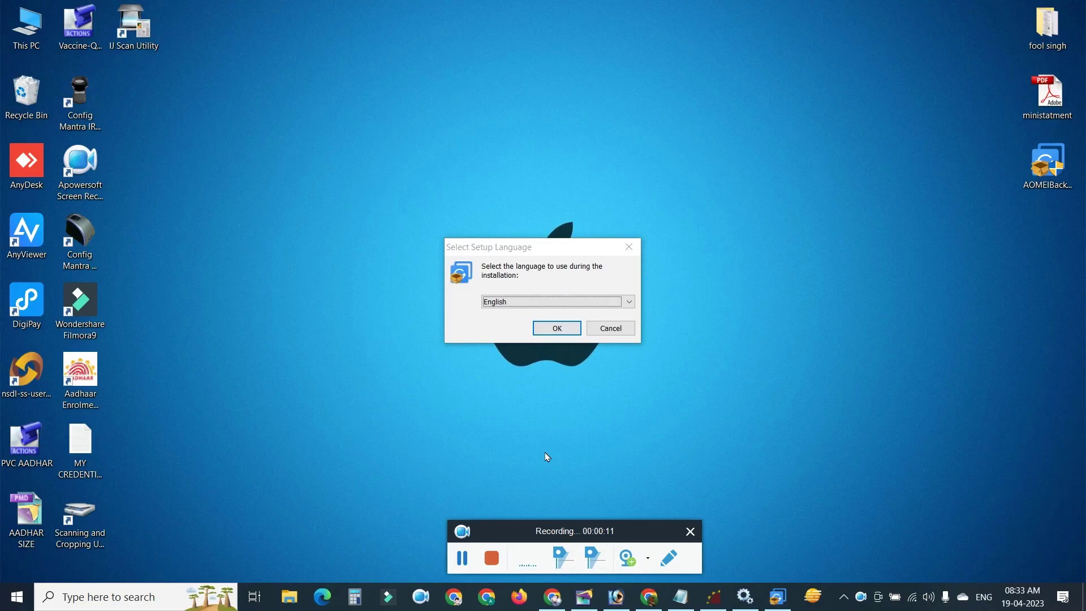
pyautogui.click(558, 335)
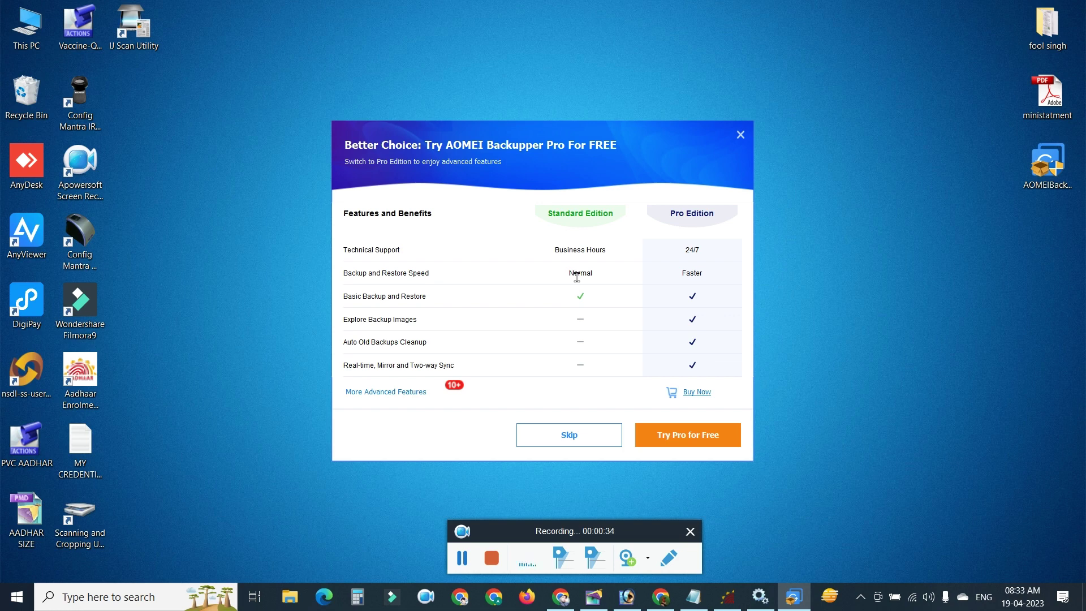
# Skip the Pro trial offer and install AOMEI Backupper Standard
pyautogui.click(566, 435)
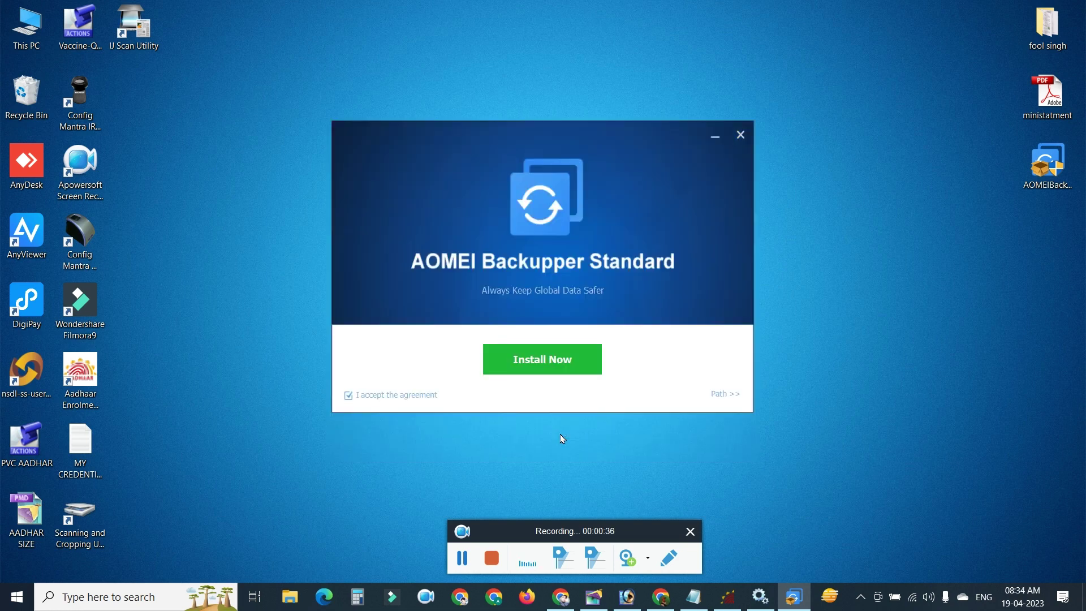
pyautogui.click(543, 365)
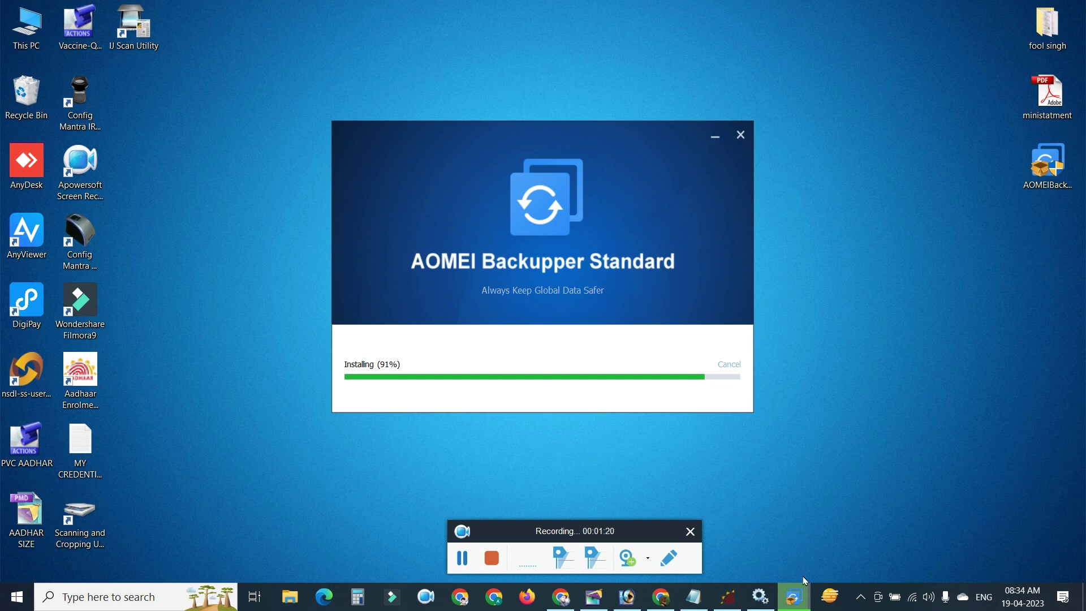
pyautogui.click(796, 596)
pyautogui.click(796, 596)
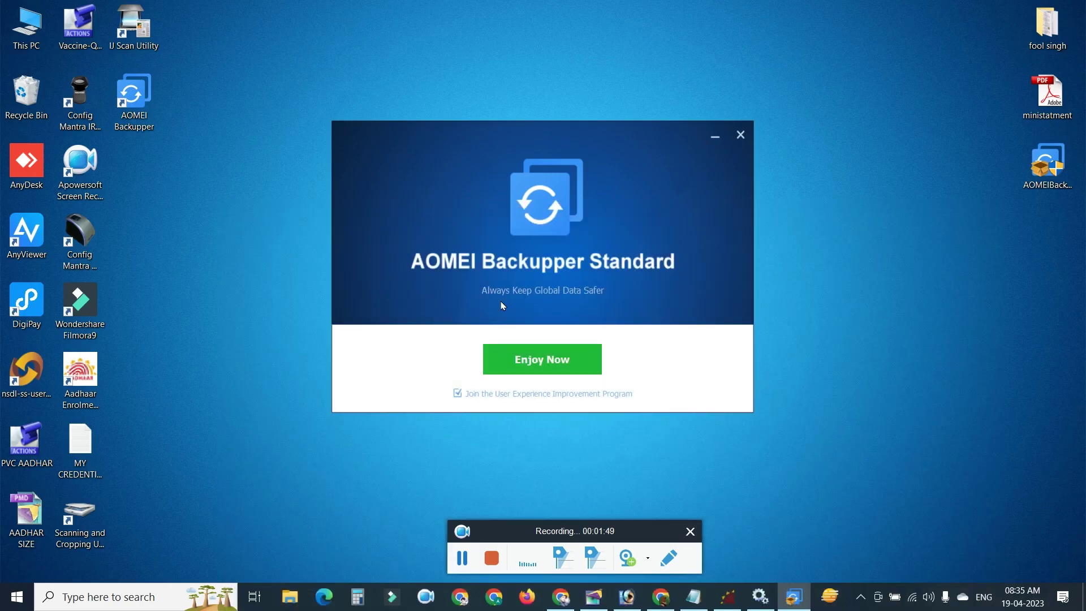
# Switch to the browser and review the edition comparison table on AOMEI's post-installation page
pyautogui.click(661, 597)
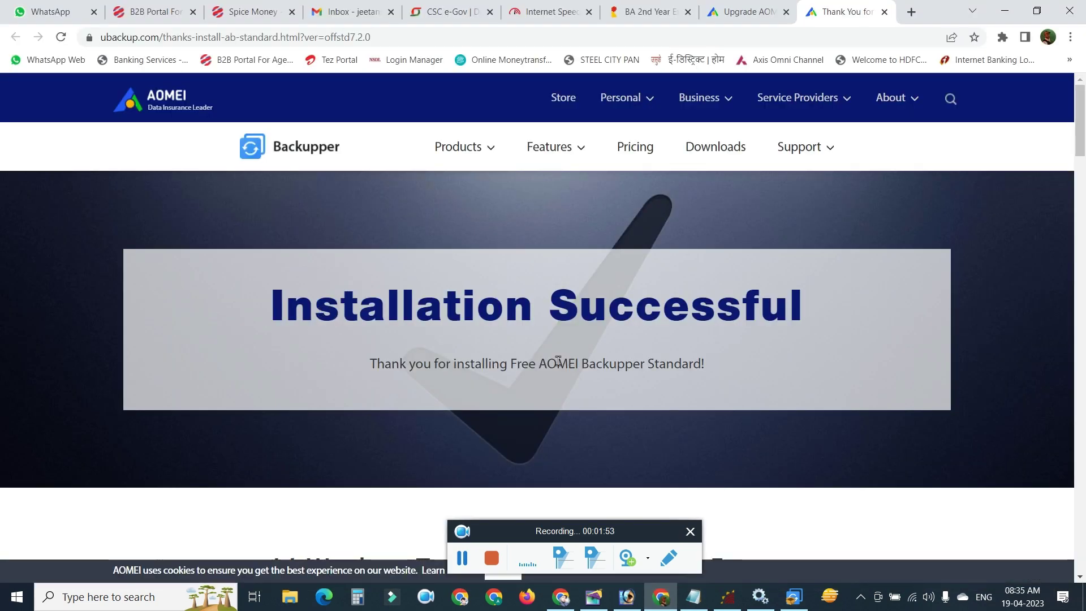
pyautogui.scroll(-5, 560, 356)
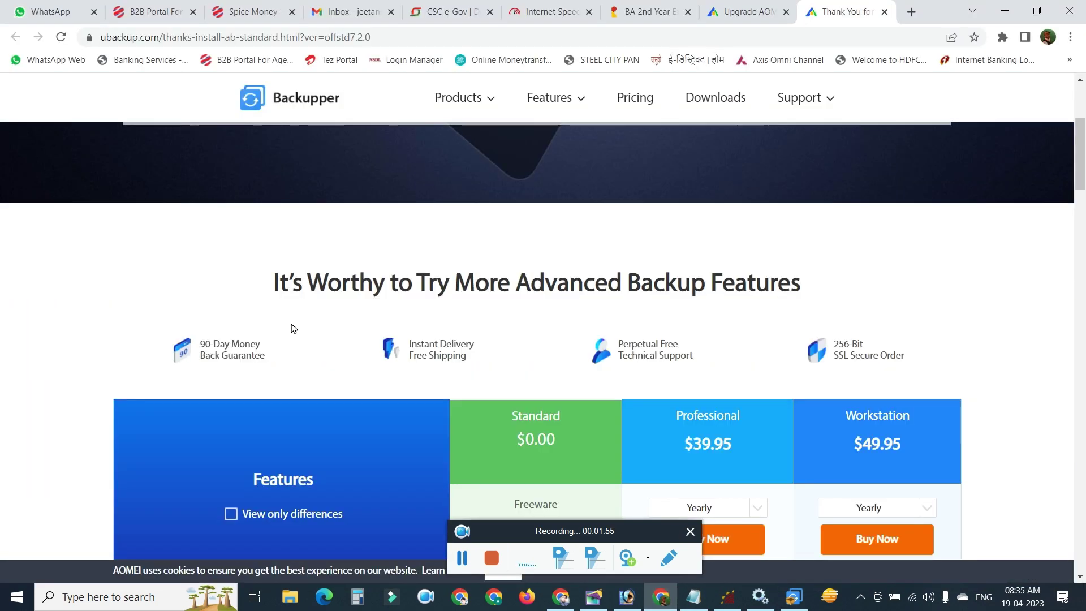
pyautogui.scroll(-4, 538, 350)
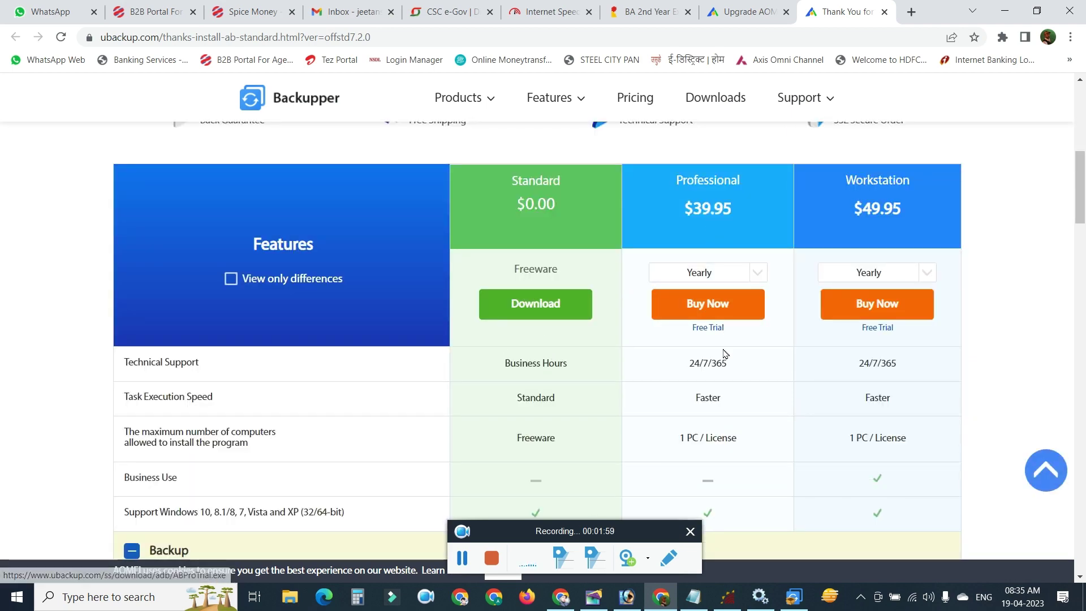
pyautogui.scroll(9, 733, 226)
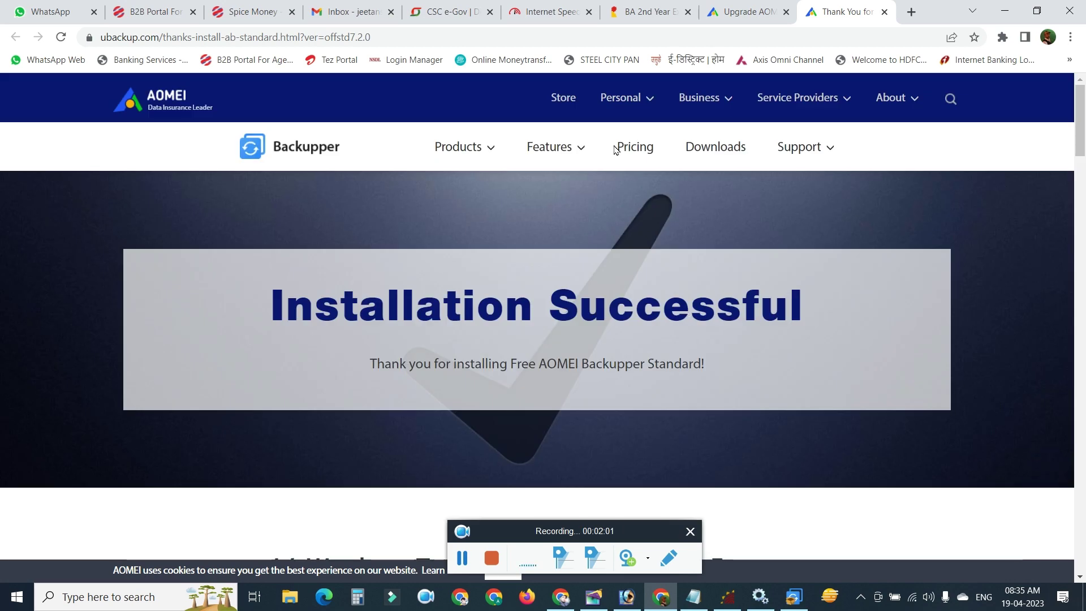
# Review the Yearly, Yearly + 1 TB Cloud and Lifetime plans on the AOMEI Backupper Pro upgrade page
pyautogui.click(732, 11)
pyautogui.scroll(5, 586, 270)
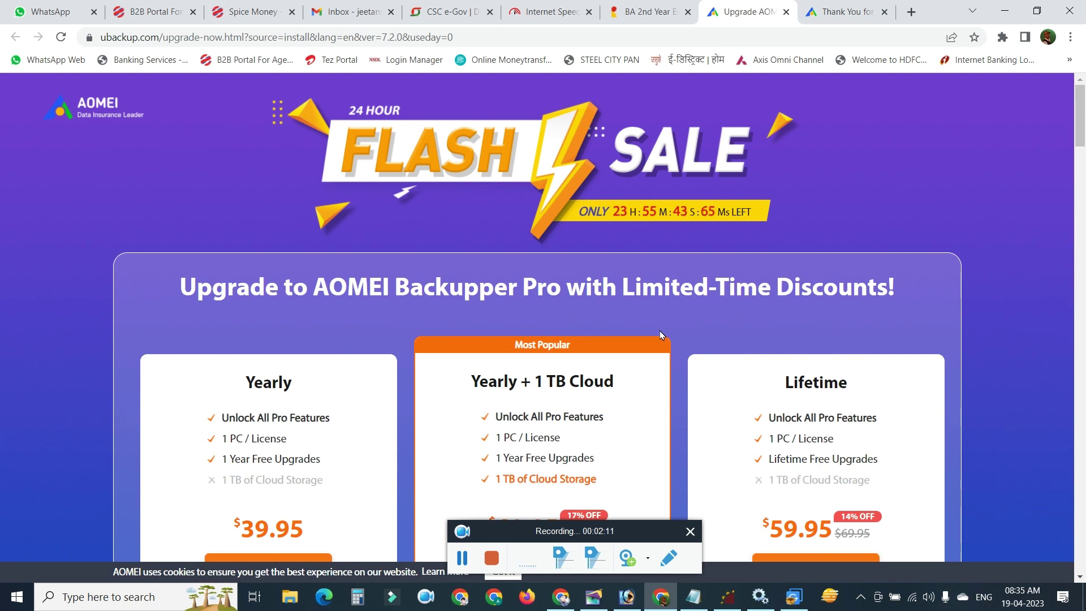
pyautogui.click(463, 568)
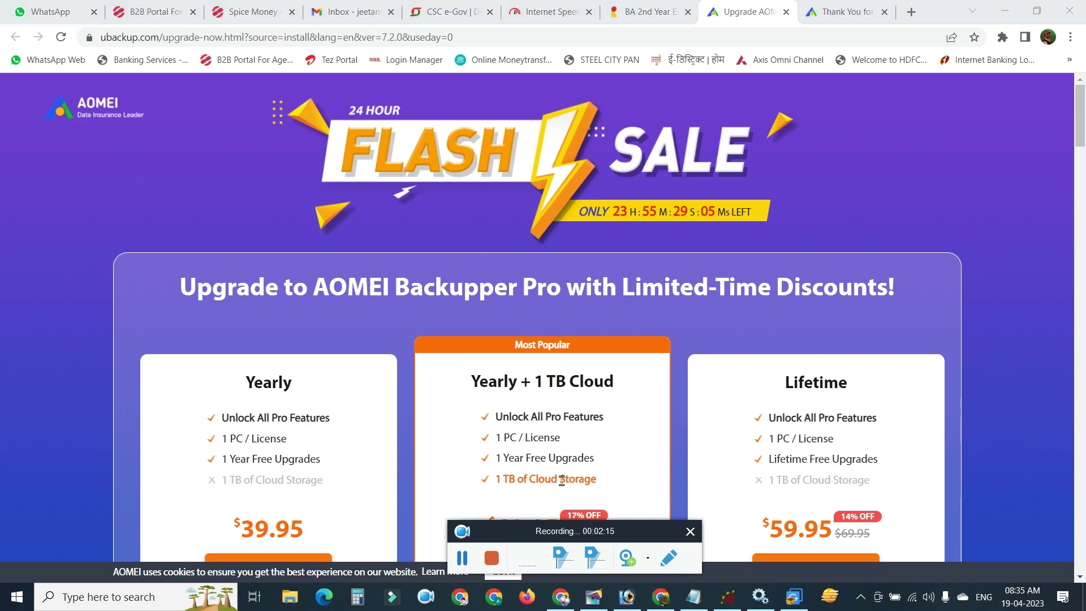
pyautogui.scroll(-4, 483, 307)
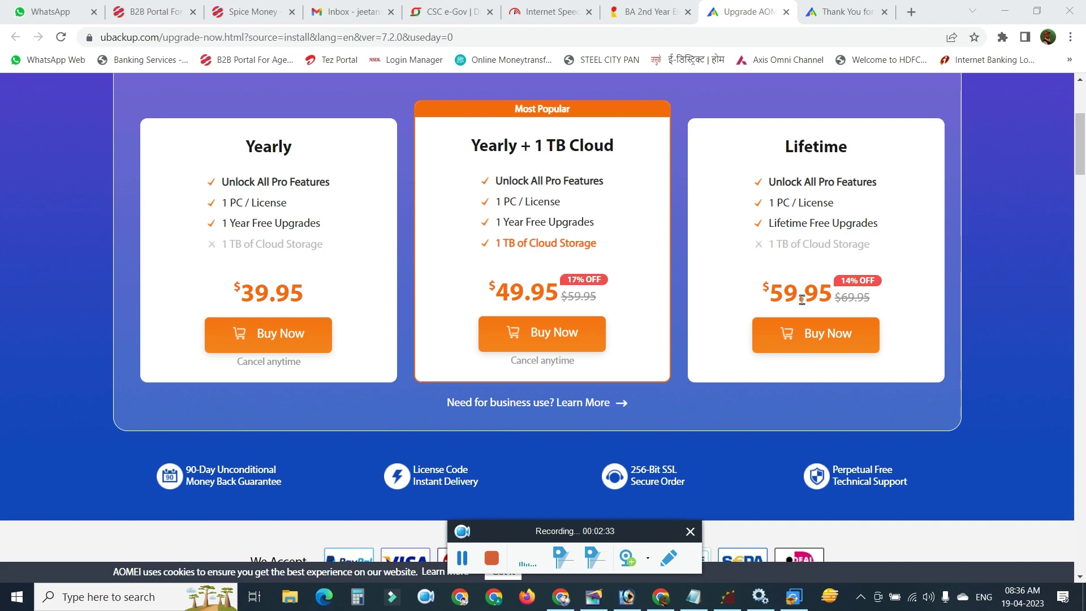
pyautogui.scroll(-4, 798, 300)
pyautogui.scroll(8, 763, 312)
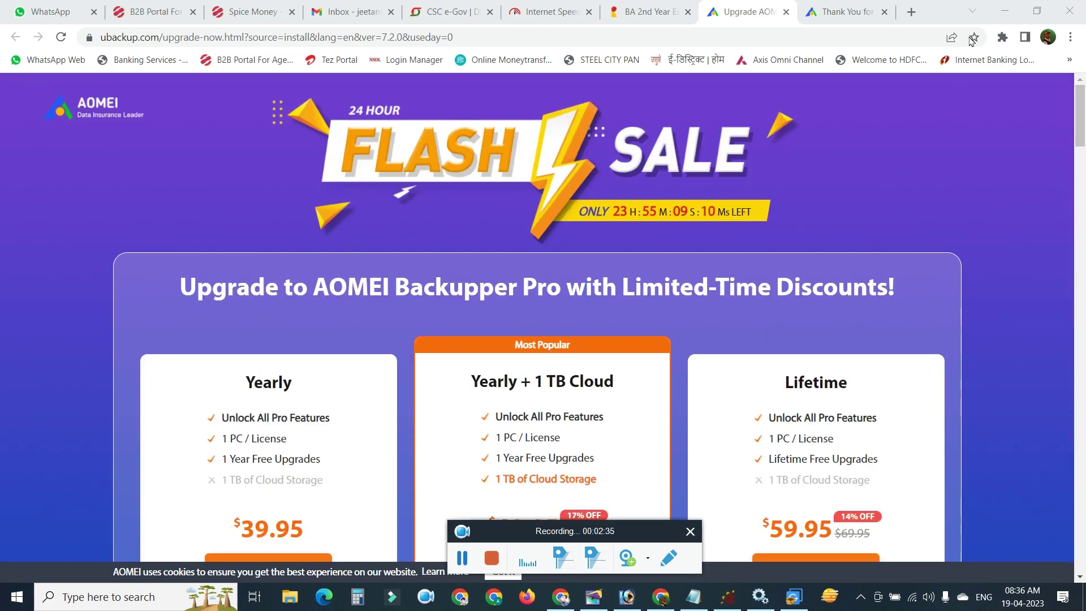
# Leave the browser, launch AOMEI Backupper from the finished installer and dismiss the welcome offer
pyautogui.click(1005, 11)
pyautogui.click(534, 367)
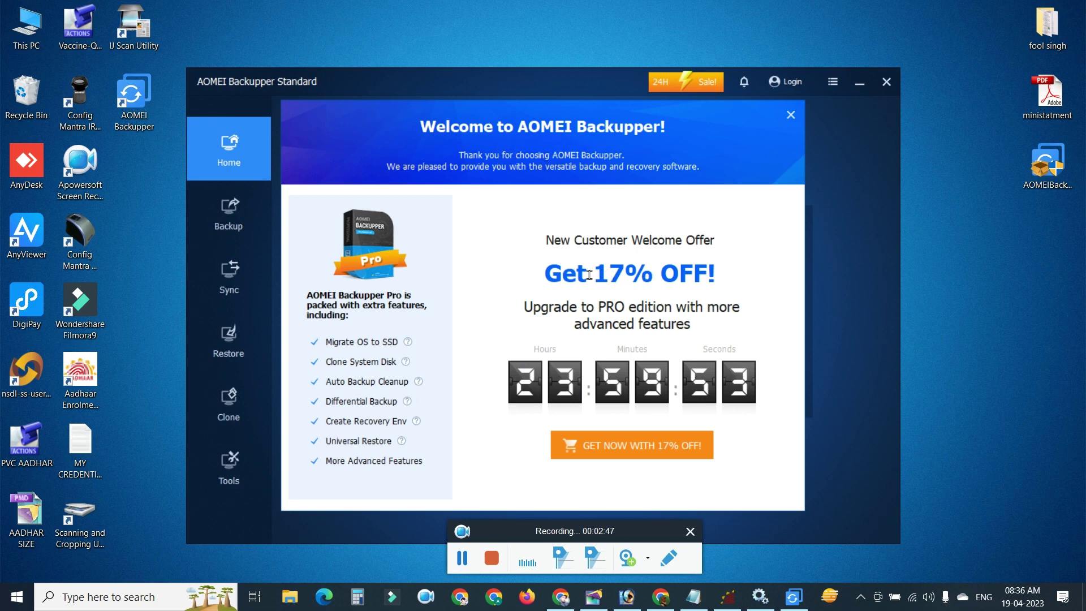
pyautogui.moveTo(579, 274); pyautogui.dragTo(723, 272)
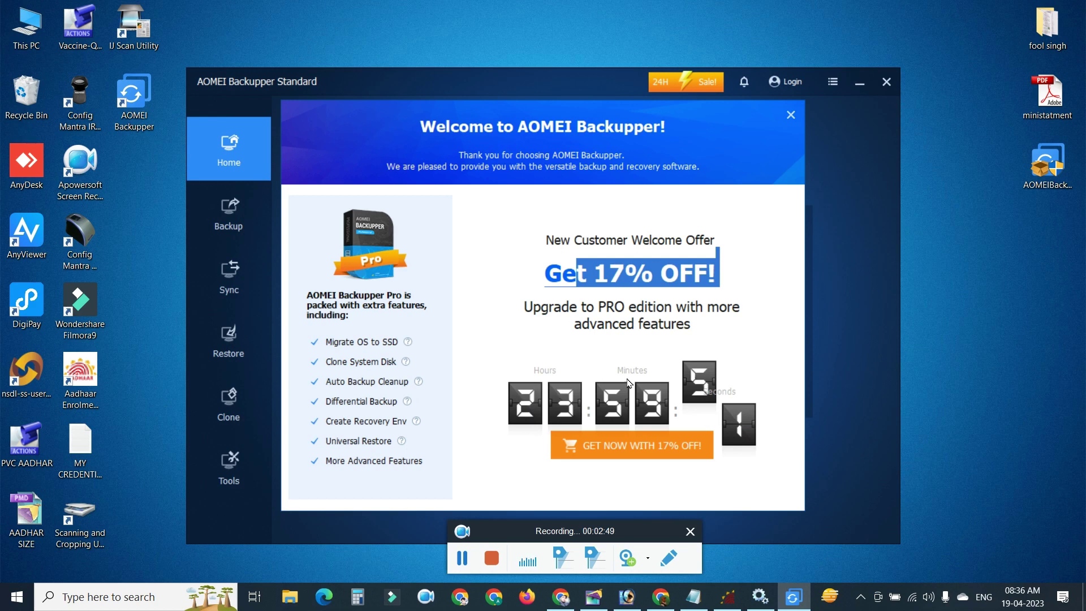
pyautogui.click(764, 279)
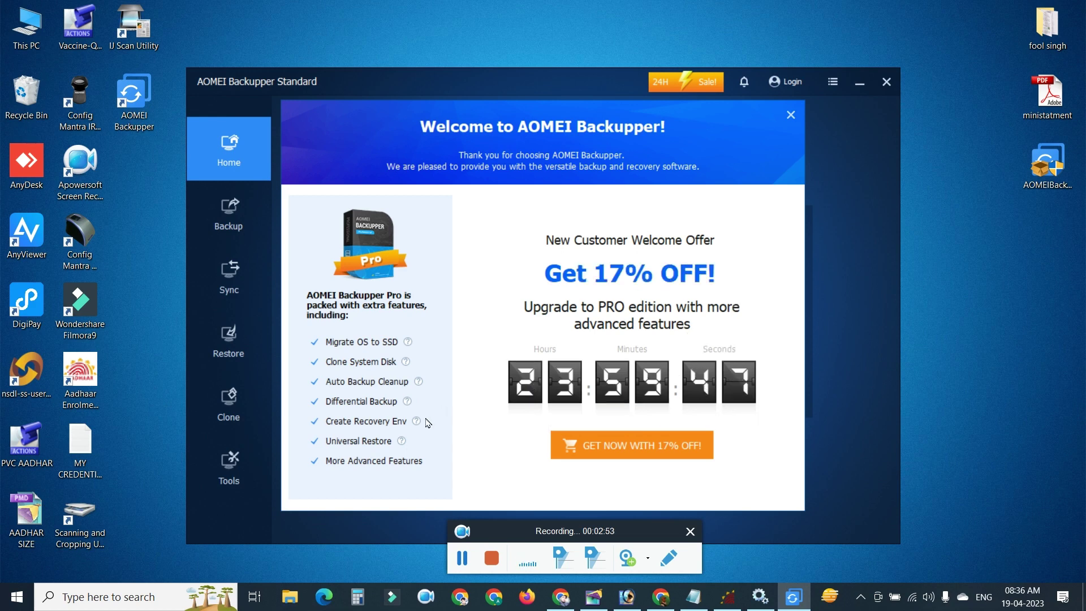
pyautogui.click(791, 115)
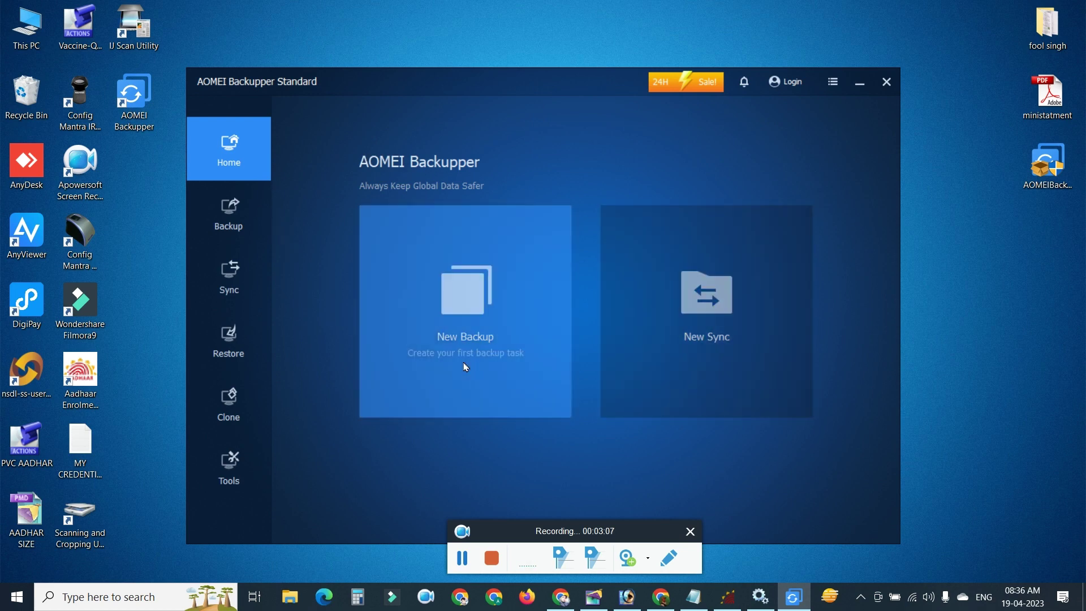
# Show the available backup types in AOMEI Backupper and view the computer's drives in This PC
pyautogui.click(236, 217)
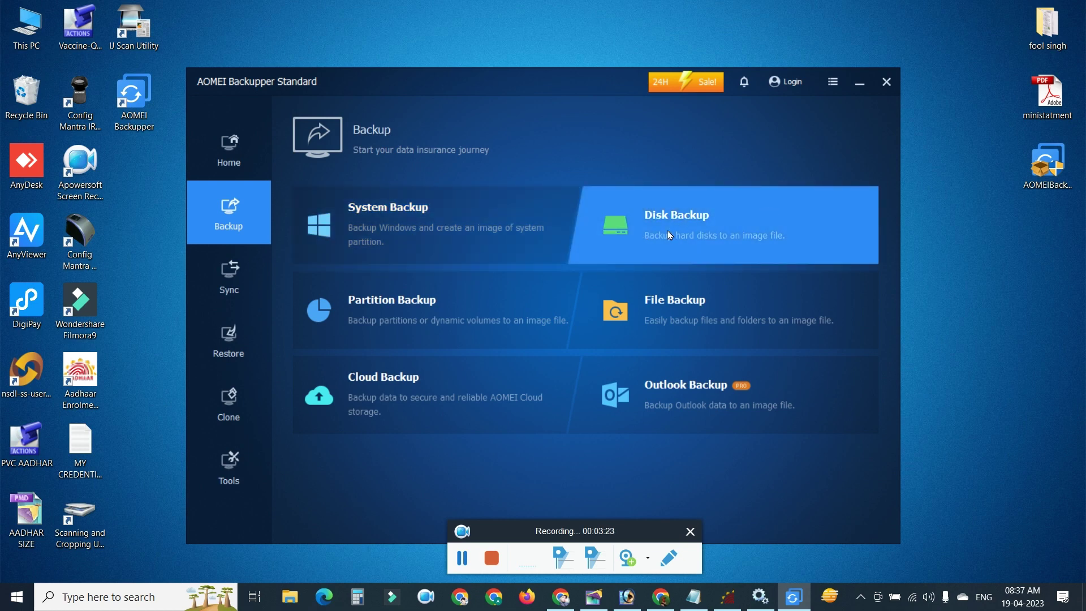
pyautogui.click(27, 29)
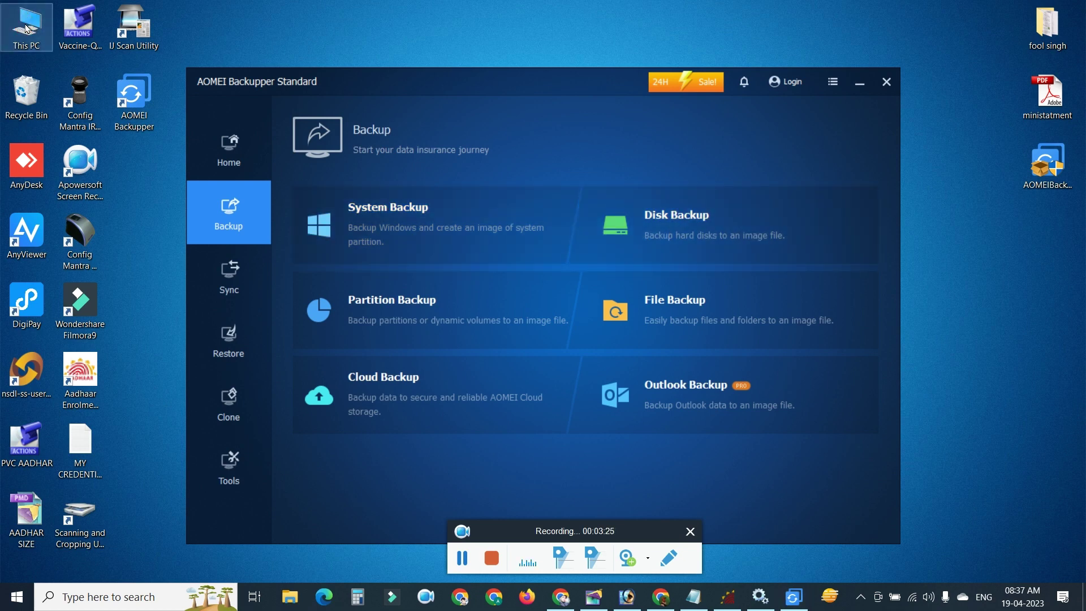
pyautogui.doubleClick(27, 30)
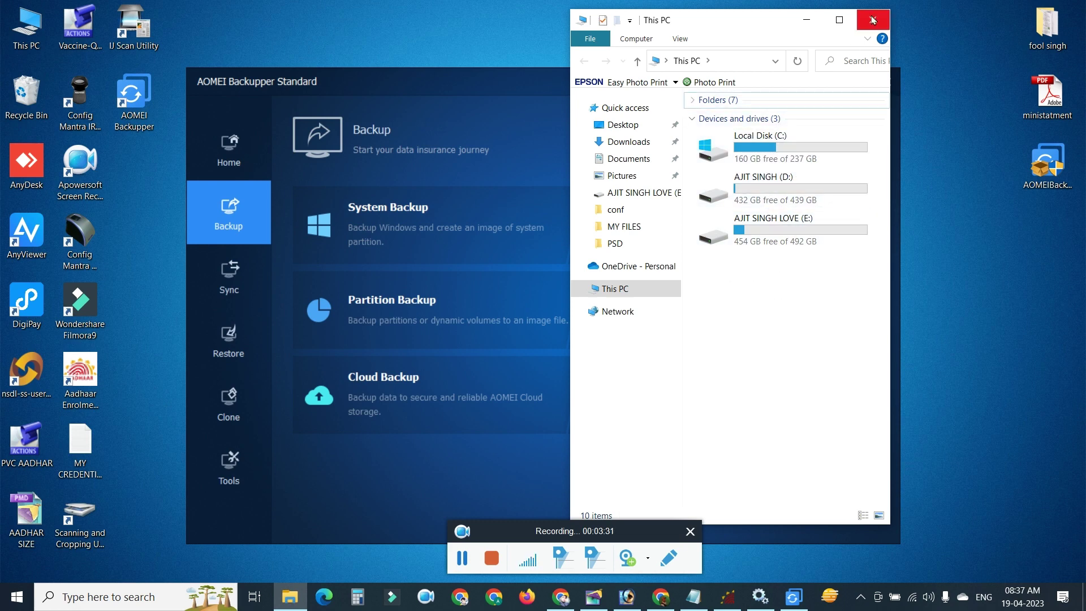
pyautogui.click(515, 80)
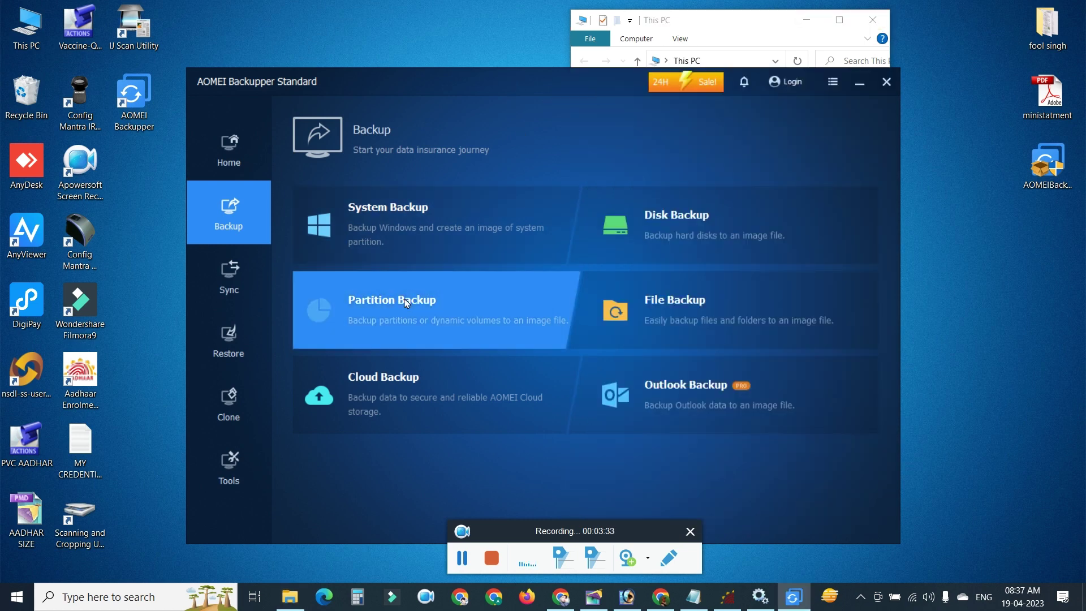
# Return to This PC and open the E: drive to view its folders and files
pyautogui.click(741, 32)
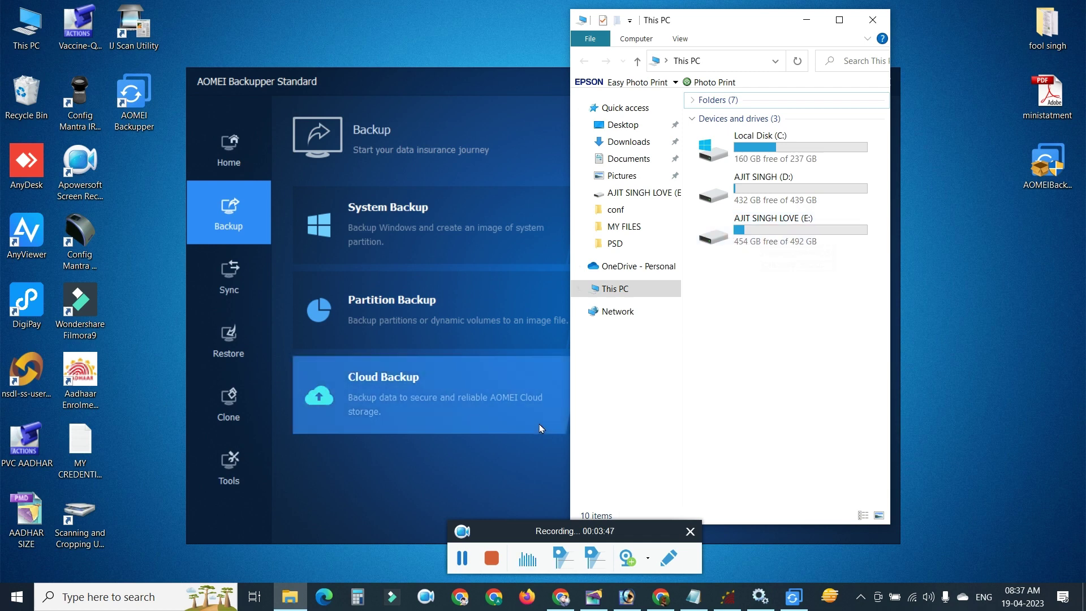
pyautogui.click(463, 379)
pyautogui.click(778, 17)
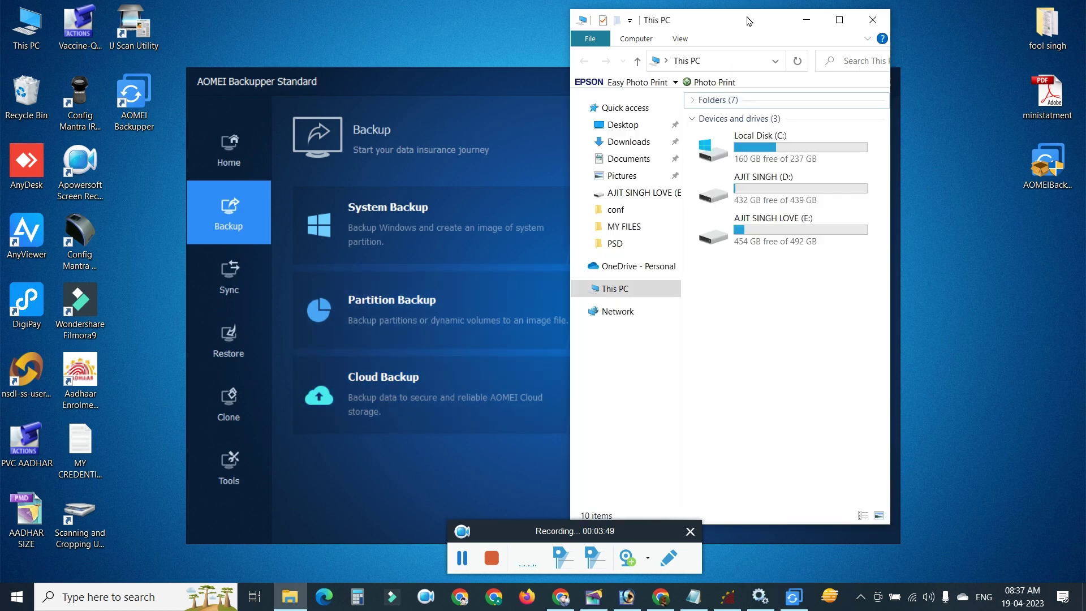
pyautogui.doubleClick(763, 212)
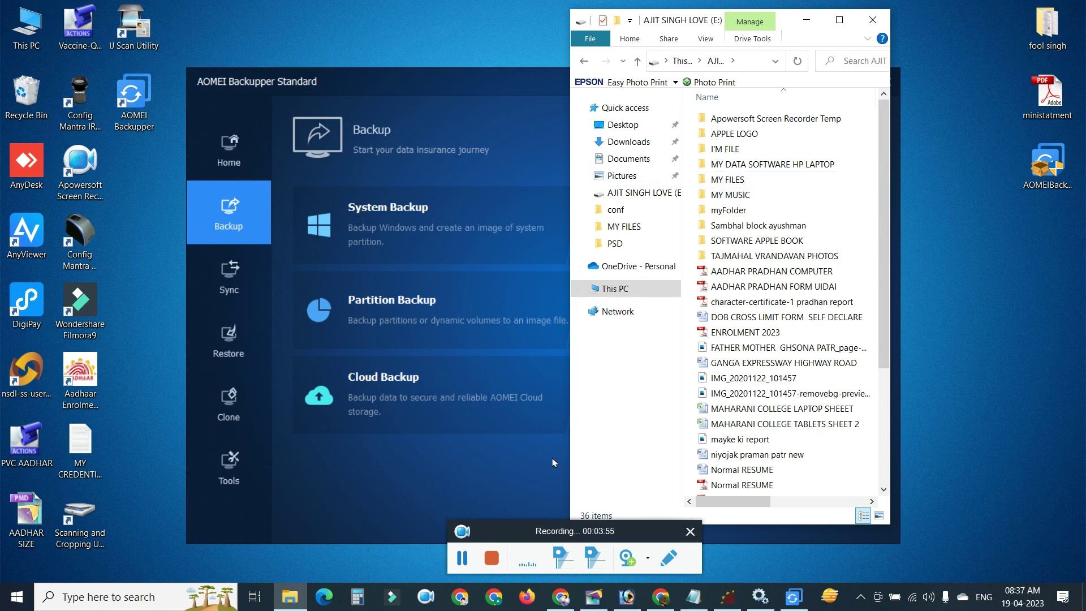
# Switch back to AOMEI Backupper and view its Sync, Restore and Clone options
pyautogui.click(504, 484)
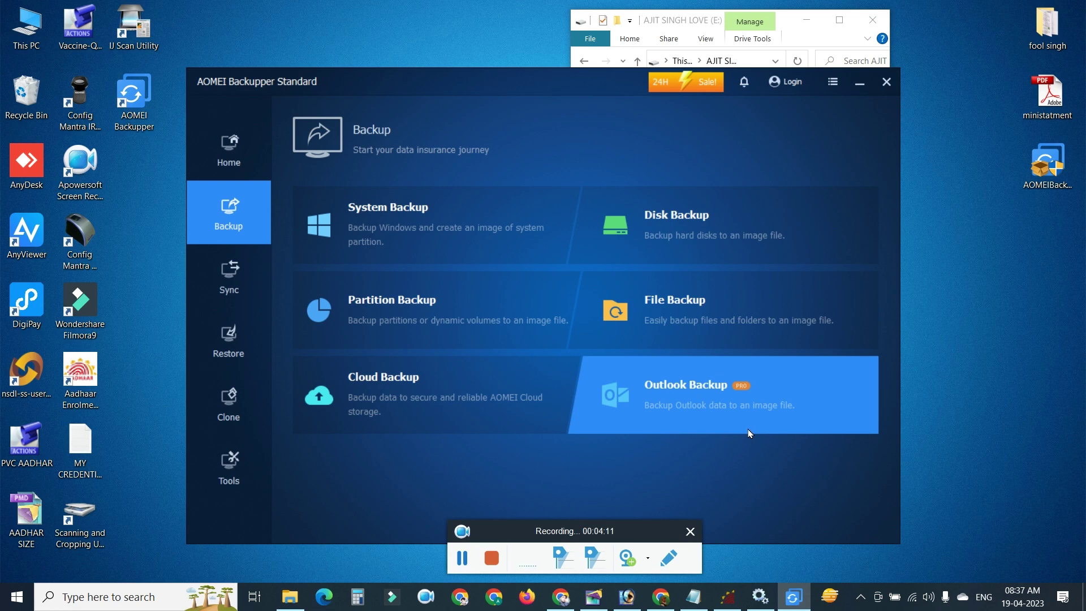
pyautogui.click(255, 291)
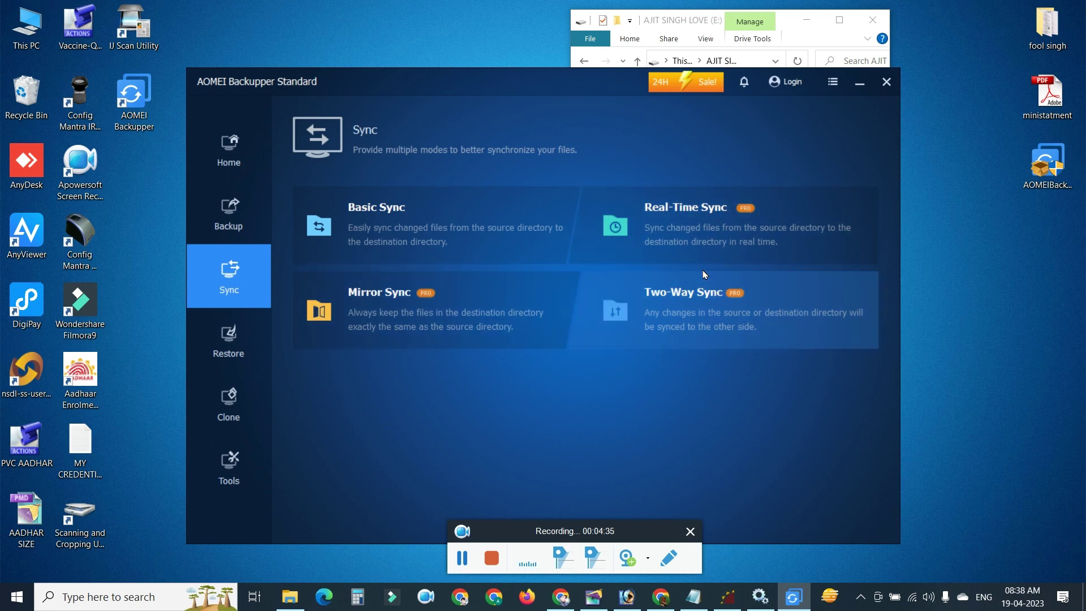
pyautogui.click(239, 346)
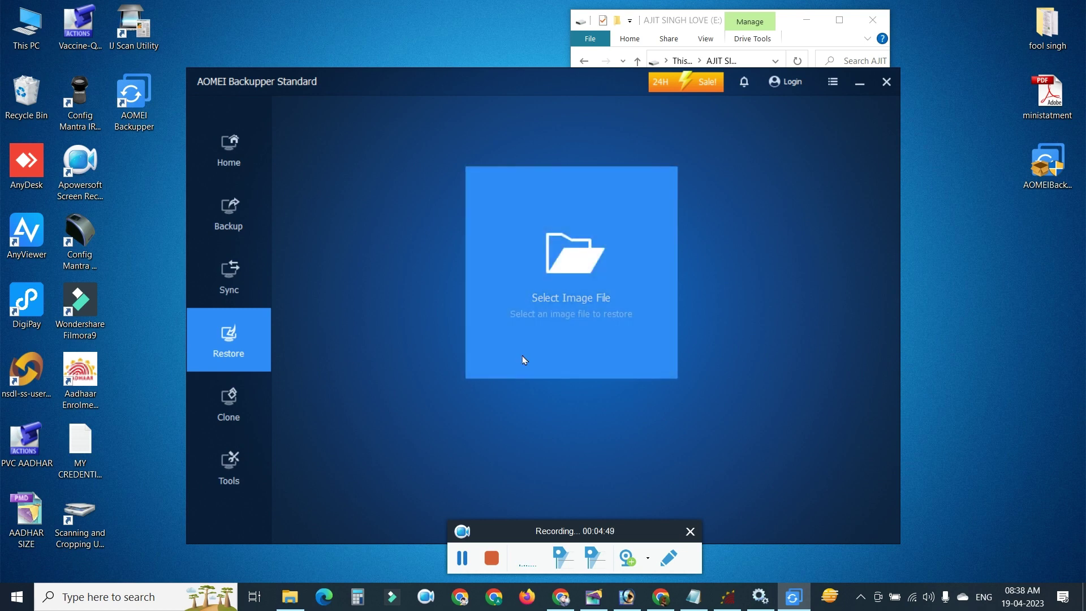
pyautogui.click(222, 427)
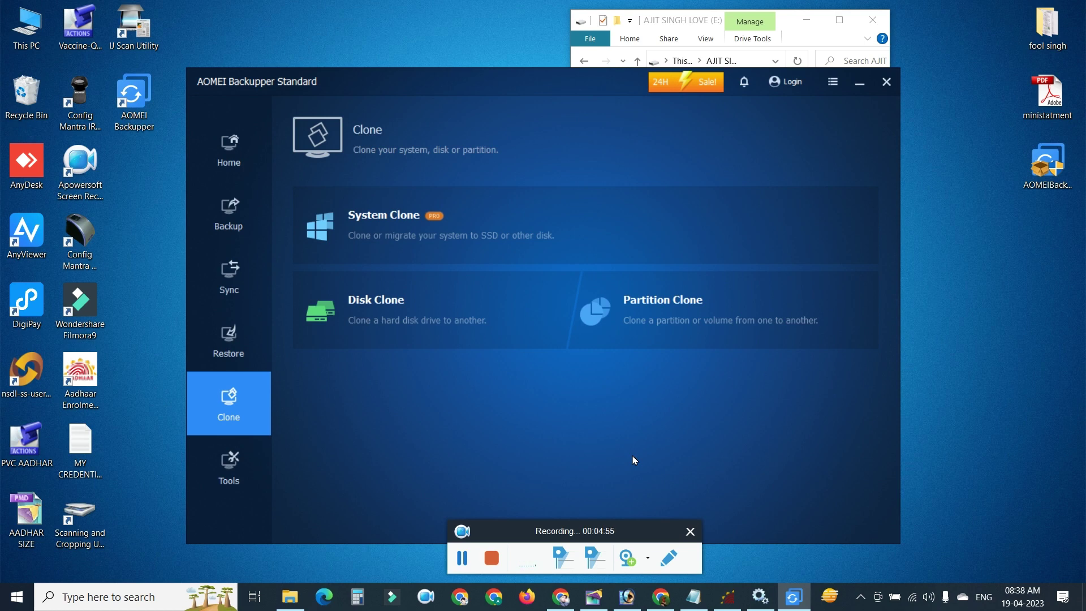
# Switch to File Explorer, go back to This PC to view the computer's drives, and close the window
pyautogui.doubleClick(761, 25)
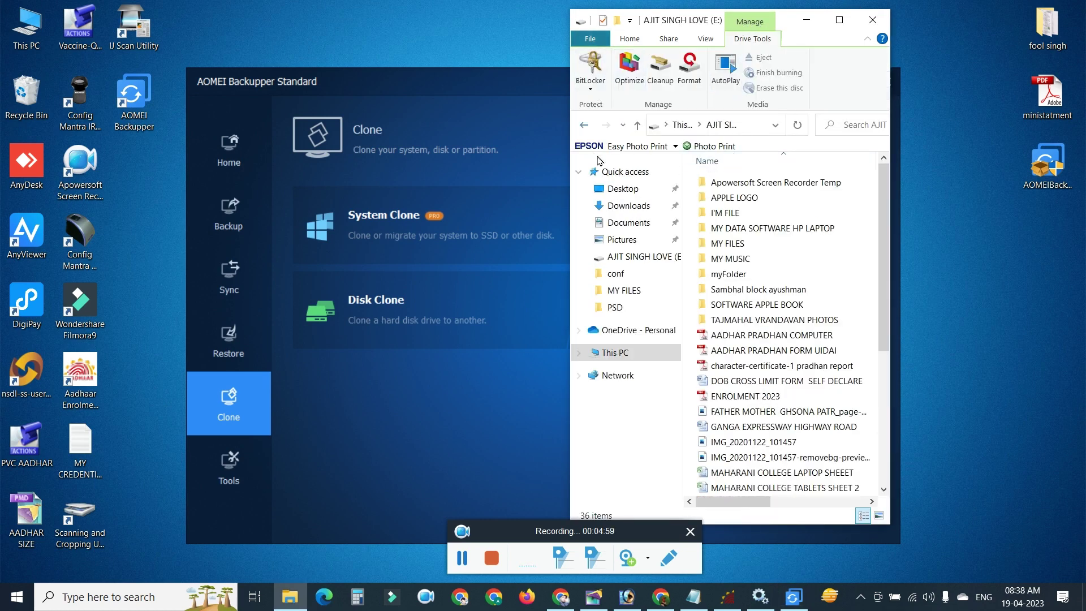
pyautogui.click(585, 125)
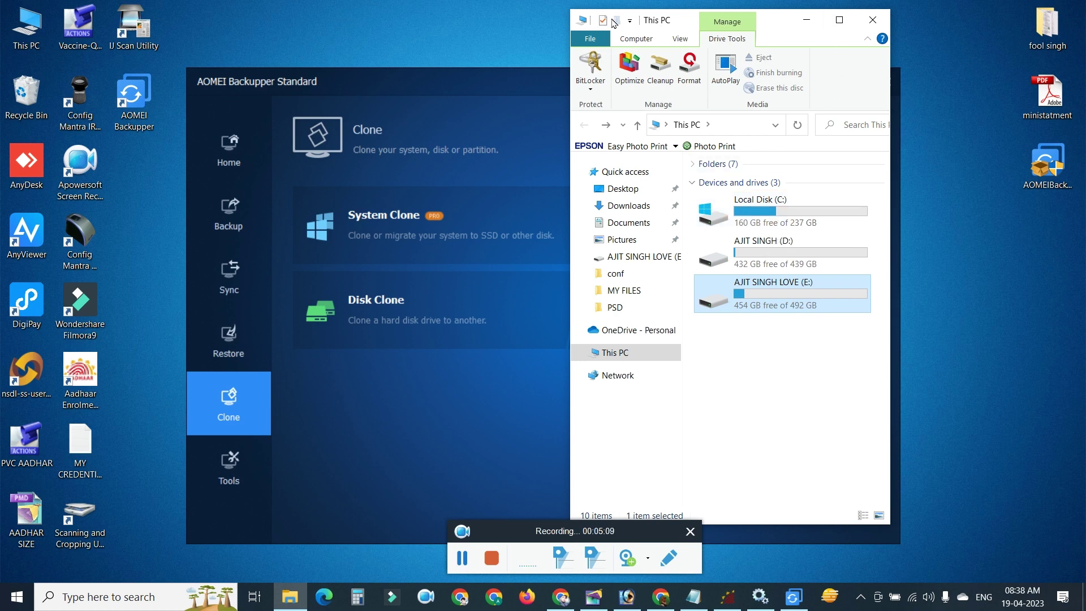
pyautogui.click(873, 19)
# Review the Common Tools, Backup Tools and Free Tools offered in AOMEI Backupper
pyautogui.click(241, 471)
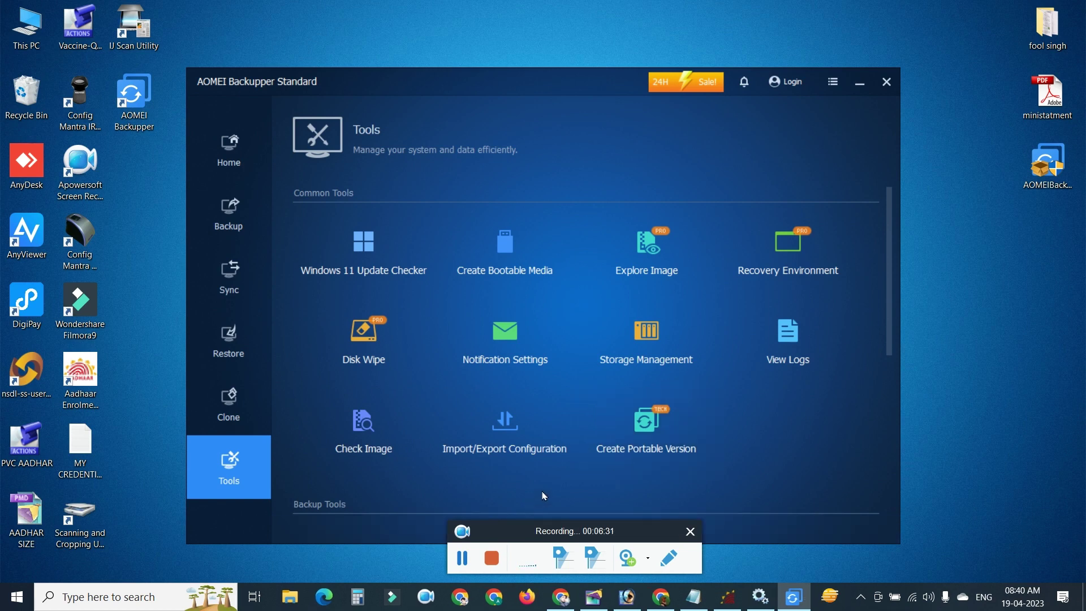
pyautogui.scroll(-5, 390, 423)
pyautogui.scroll(1, 391, 422)
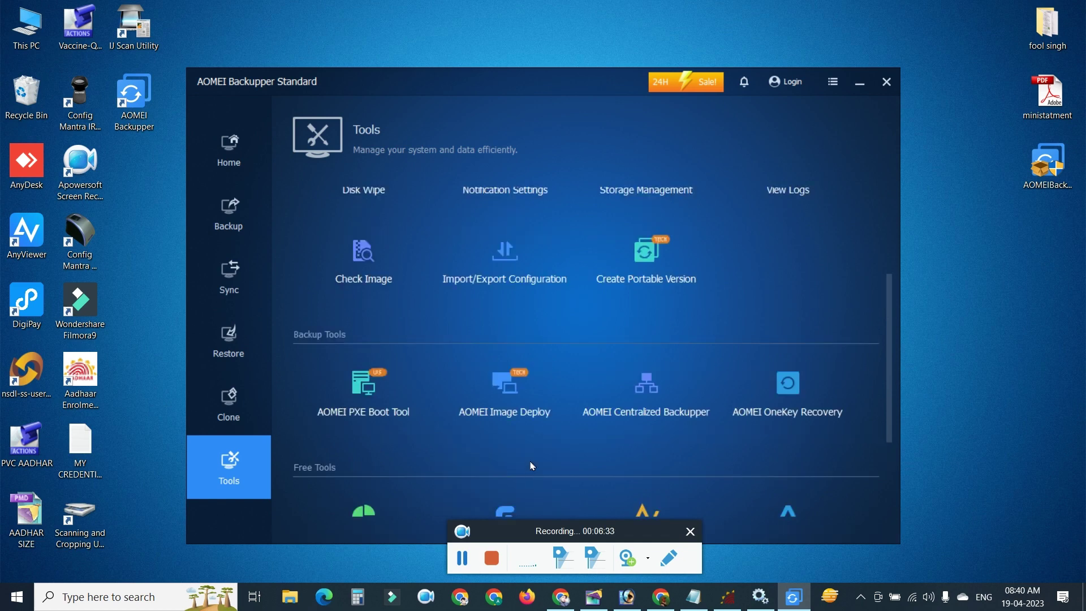
pyautogui.scroll(-1, 391, 423)
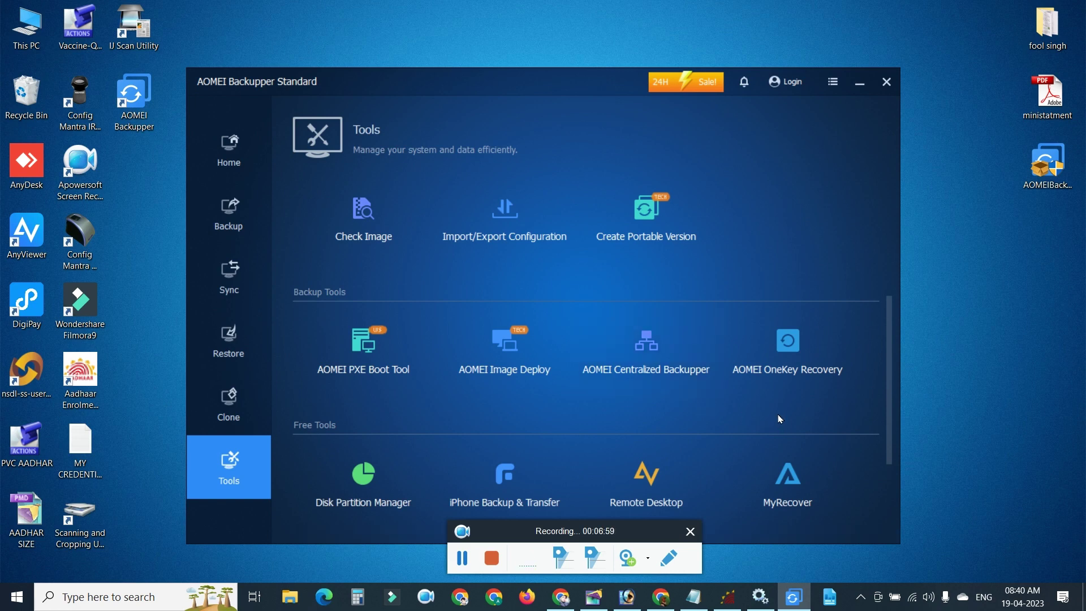
pyautogui.scroll(-1, 671, 417)
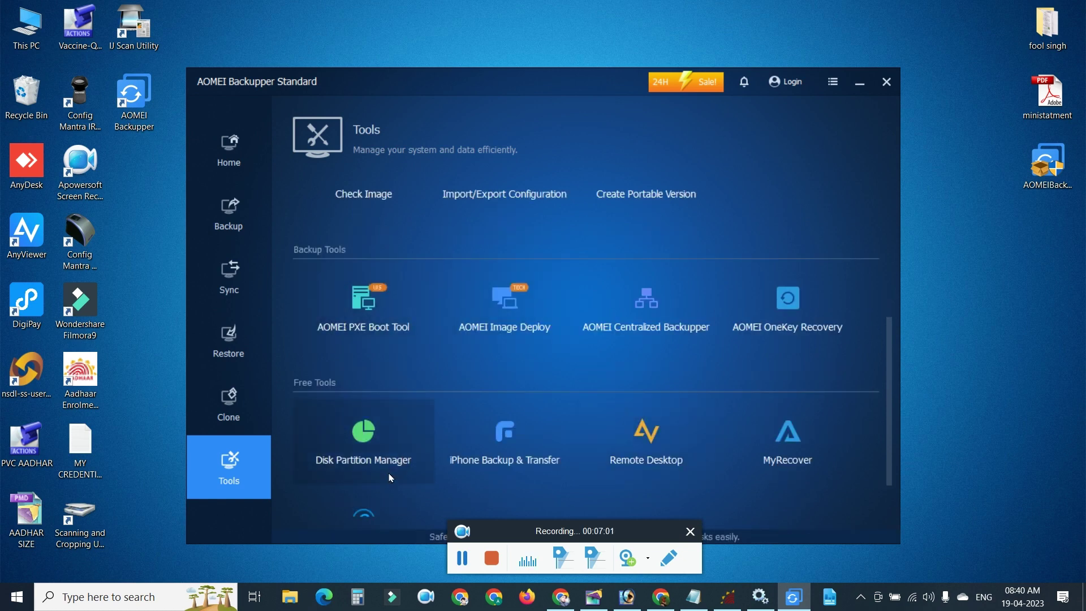
pyautogui.scroll(-1, 387, 459)
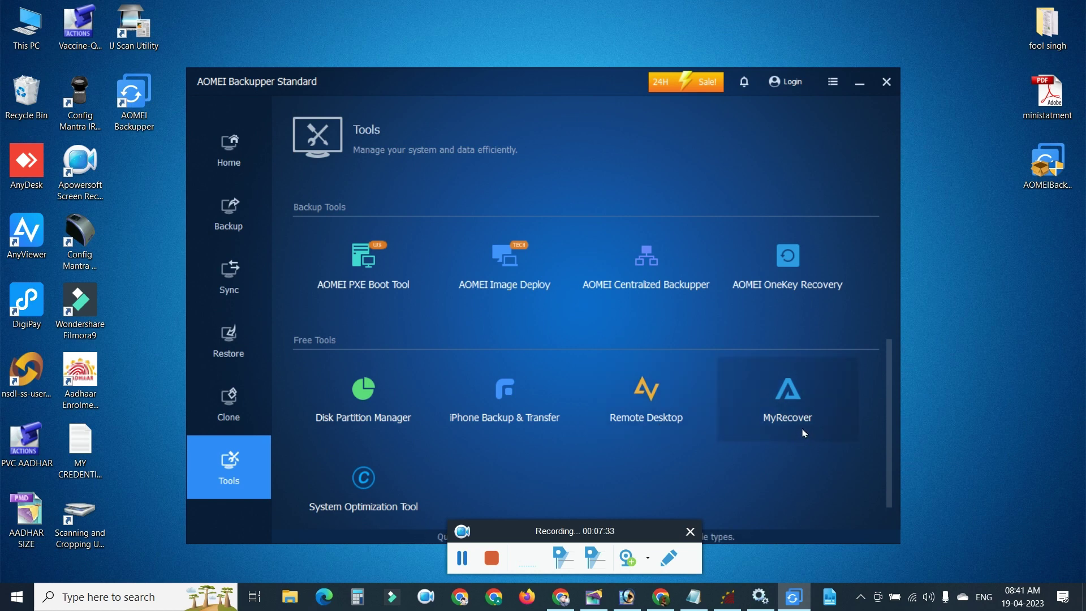
pyautogui.scroll(-1, 804, 432)
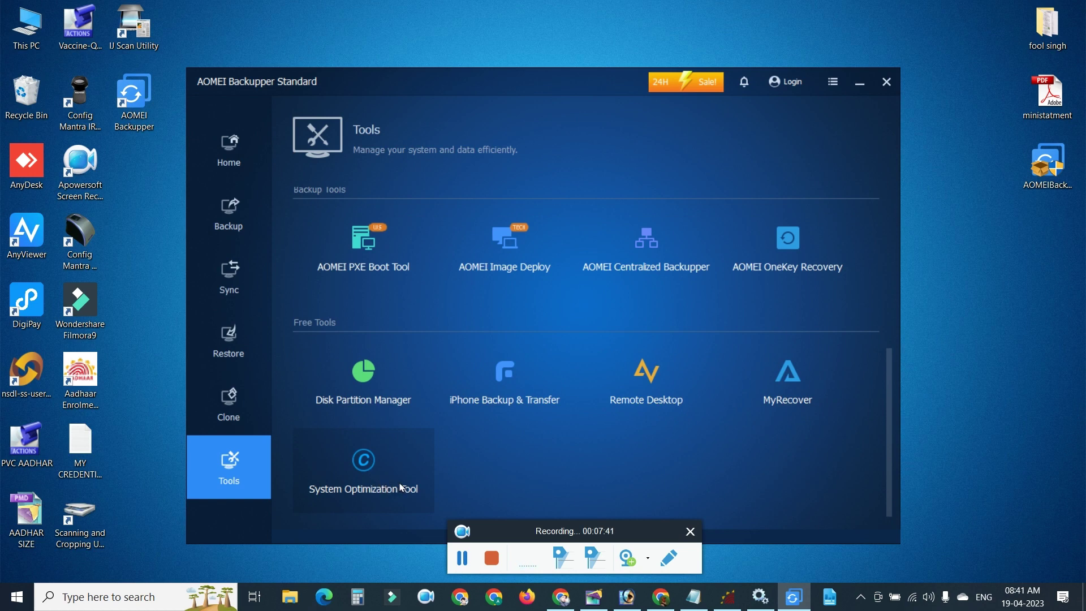
pyautogui.scroll(5, 403, 487)
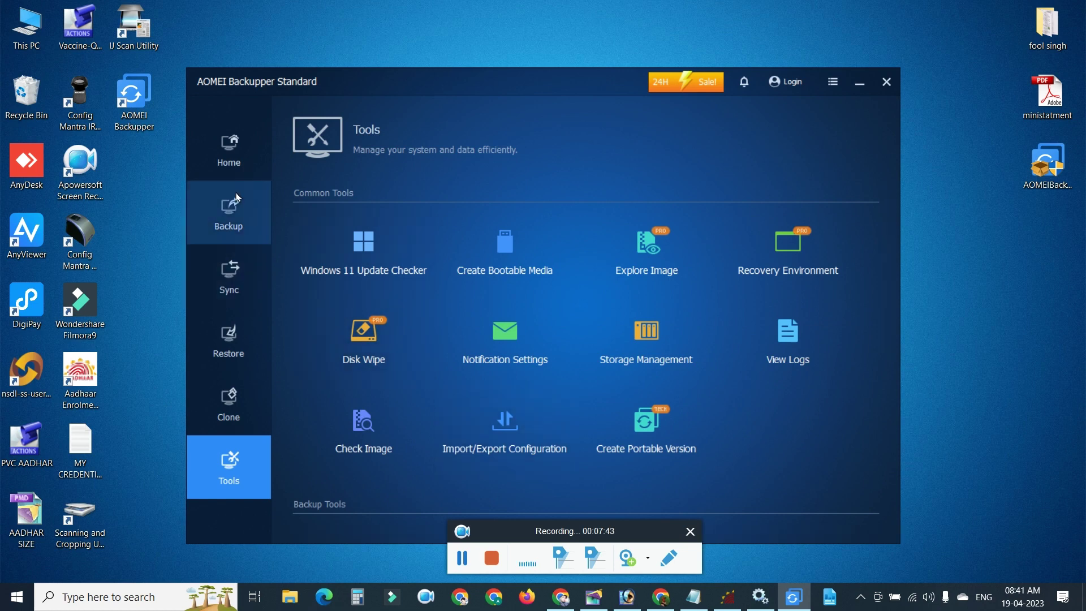
# Return to the Home page, view the AOMEI account login form and close it without signing in
pyautogui.click(238, 164)
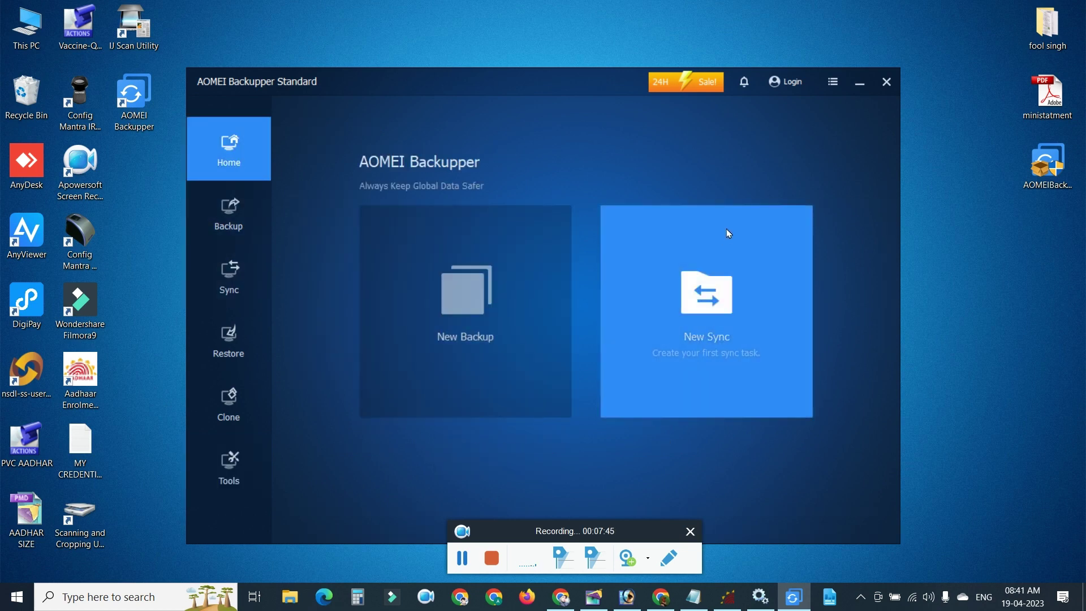
pyautogui.click(785, 83)
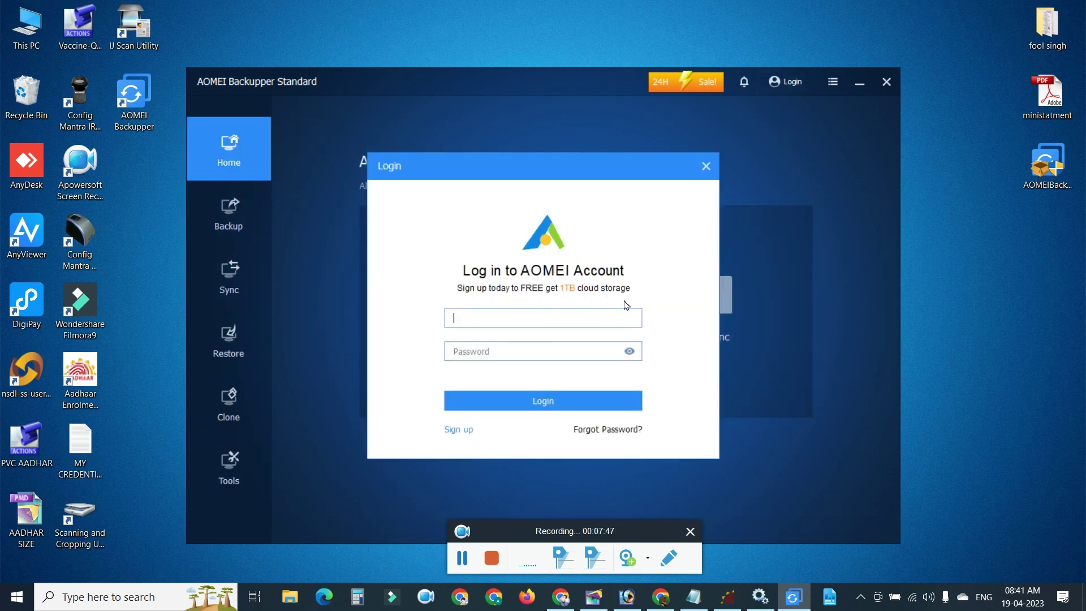
pyautogui.click(707, 166)
# Register AOMEI Backupper by pasting the license code into the registration form and acknowledge the message
pyautogui.click(833, 82)
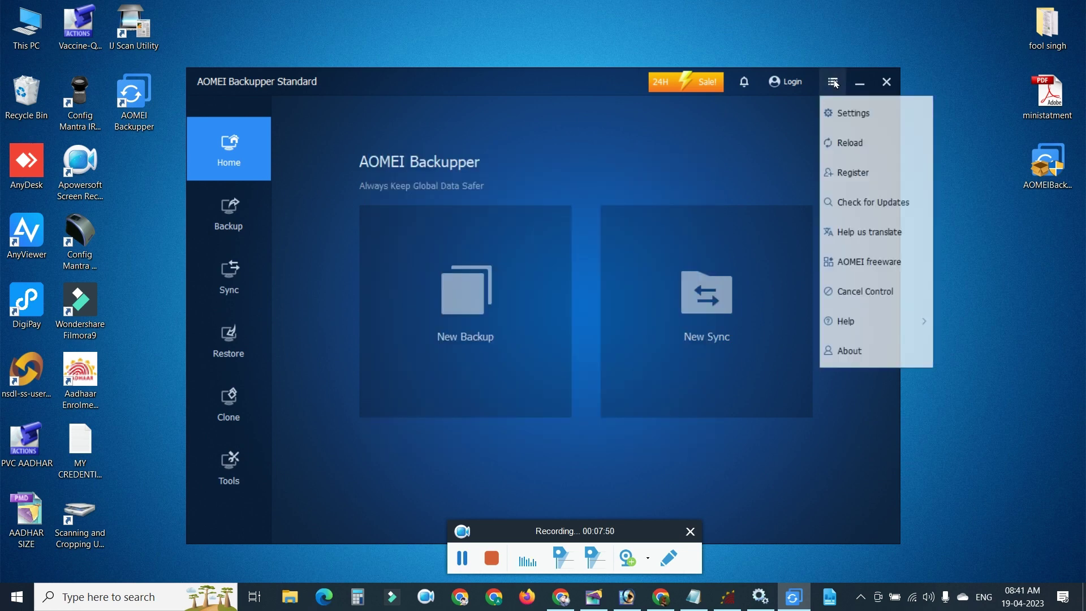
pyautogui.click(862, 173)
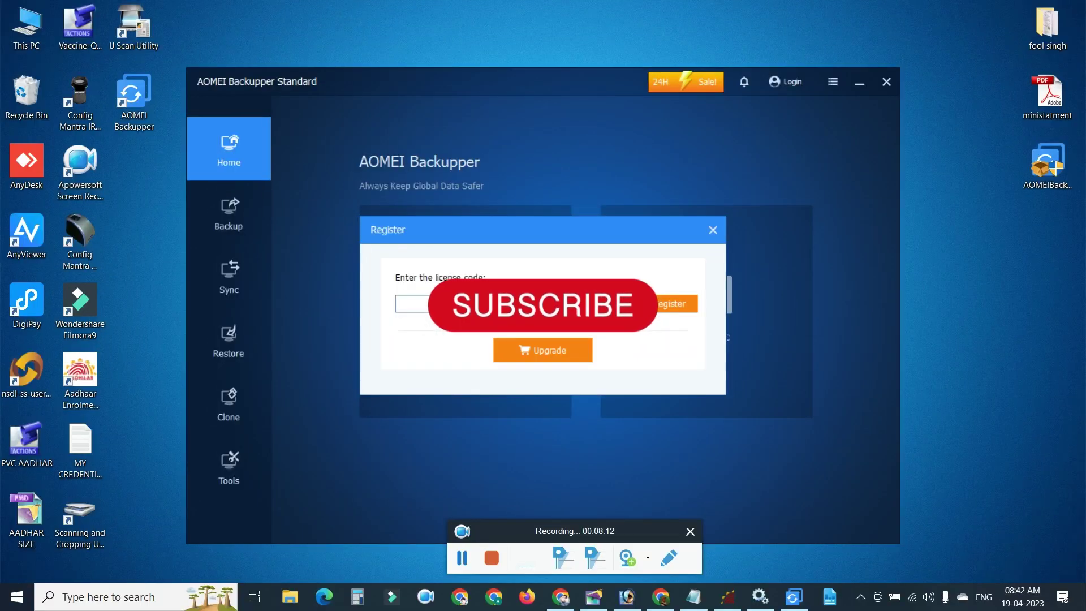
pyautogui.hotkey('ctrl', 'v')
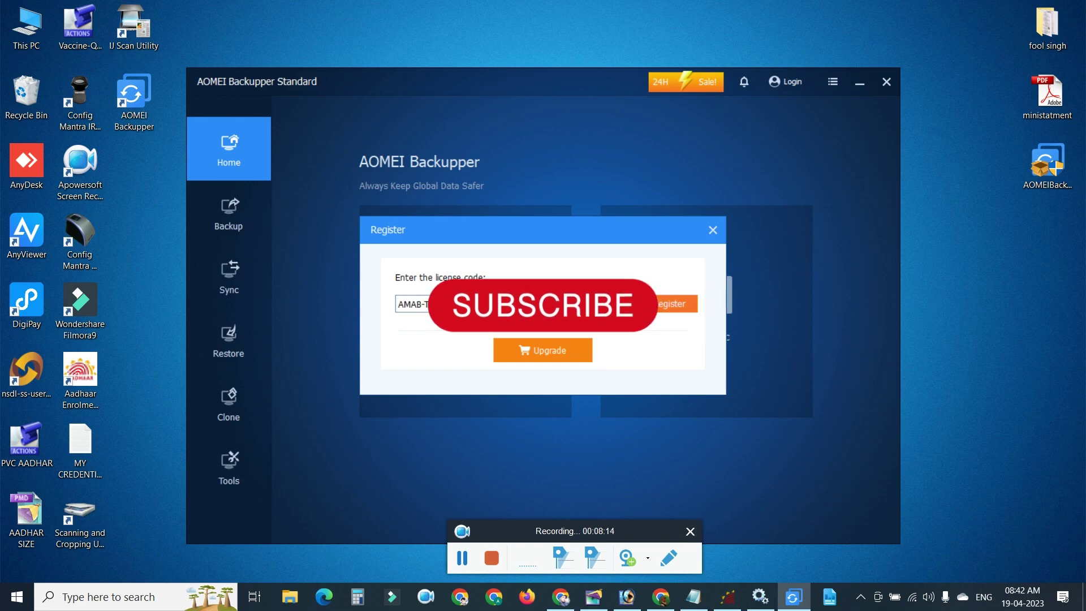
pyautogui.press('Return')
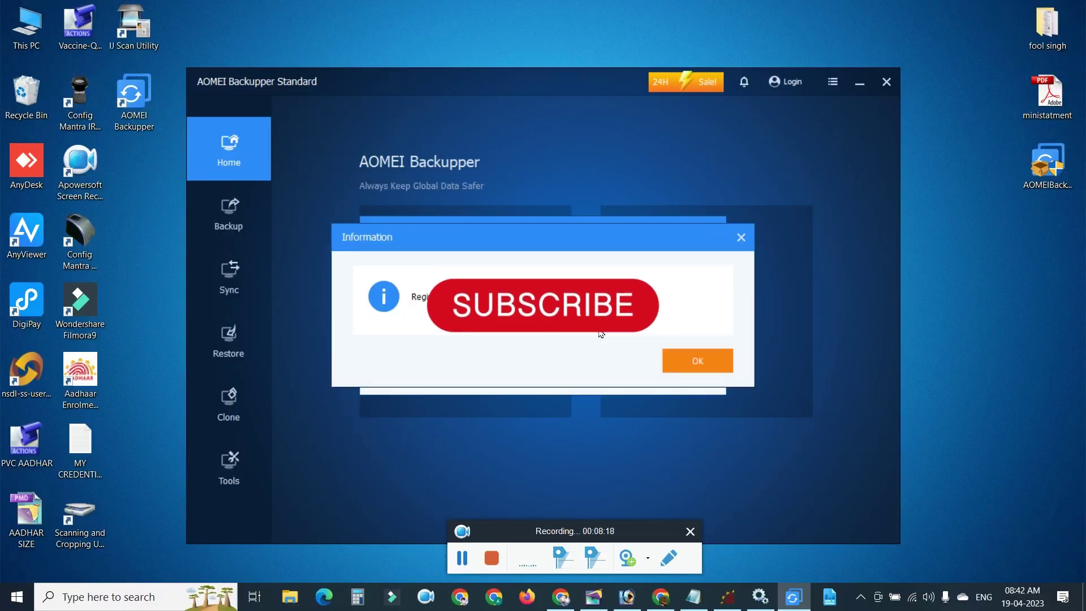
pyautogui.click(712, 360)
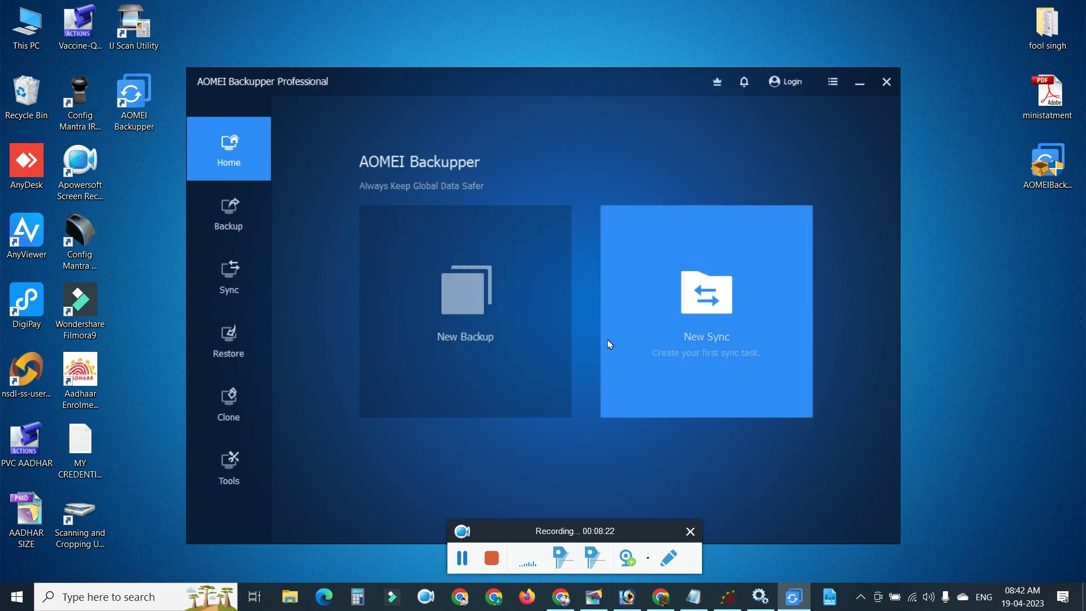
# Examine the Backup, Sync, Clone and Restore pages of AOMEI Backupper Professional for the available features
pyautogui.click(226, 280)
pyautogui.click(224, 221)
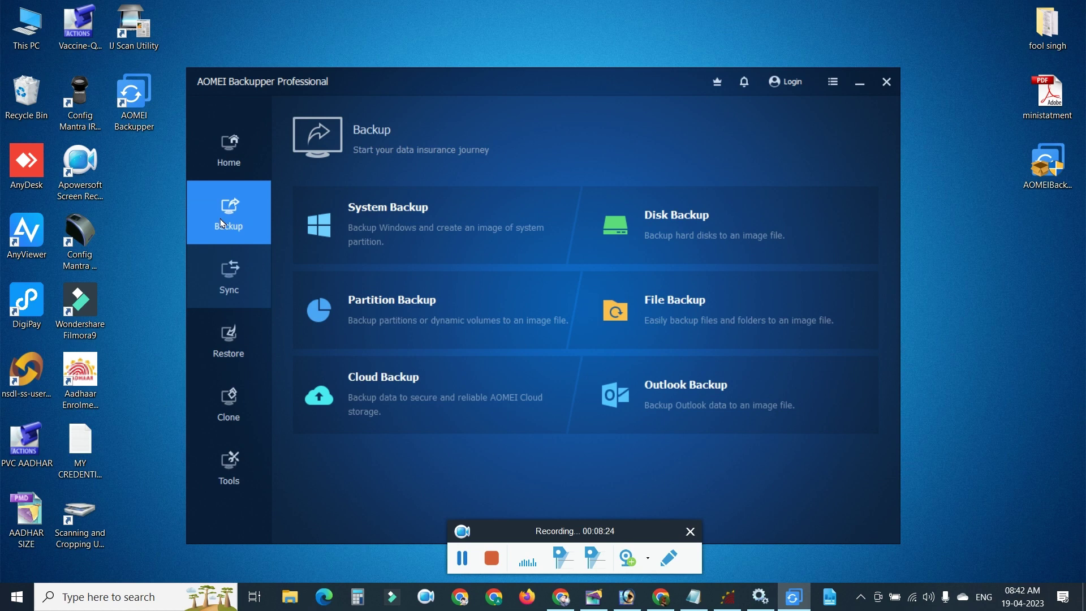
pyautogui.click(226, 293)
pyautogui.click(229, 339)
pyautogui.click(262, 290)
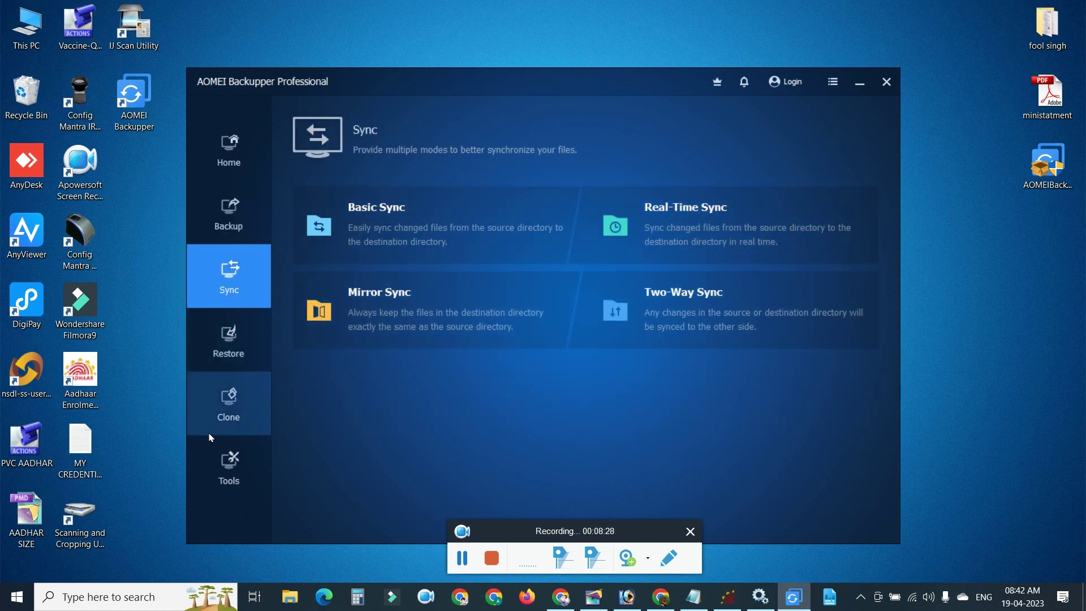
pyautogui.click(229, 422)
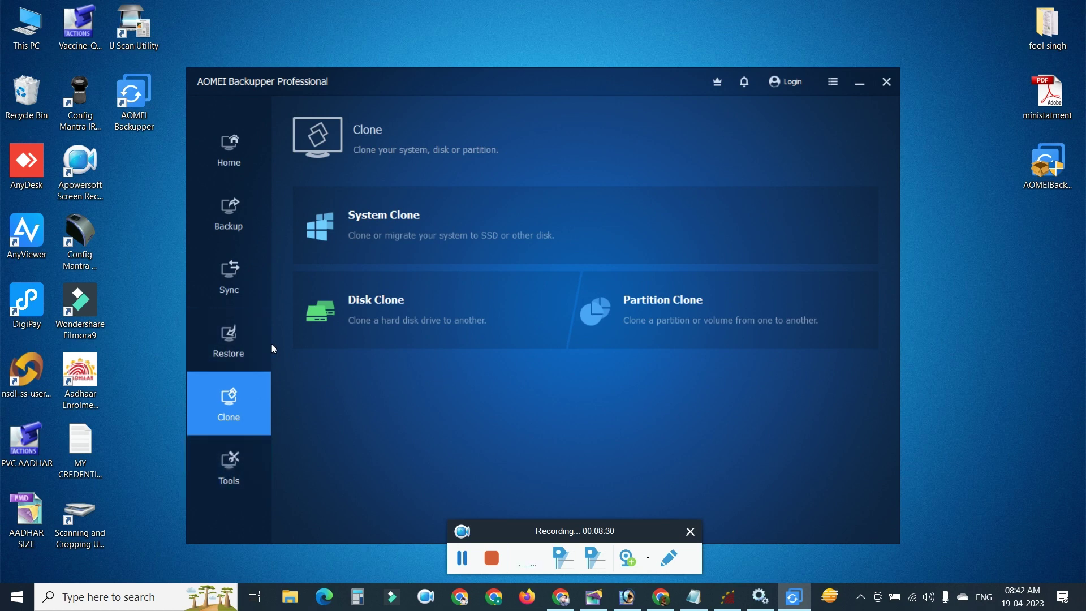
pyautogui.click(242, 351)
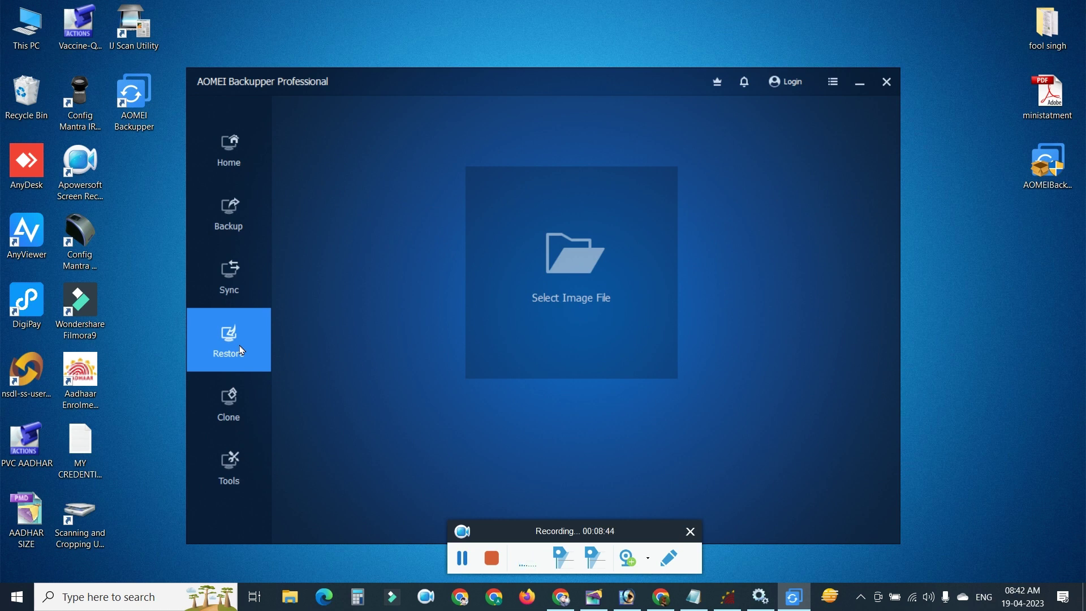
pyautogui.click(222, 272)
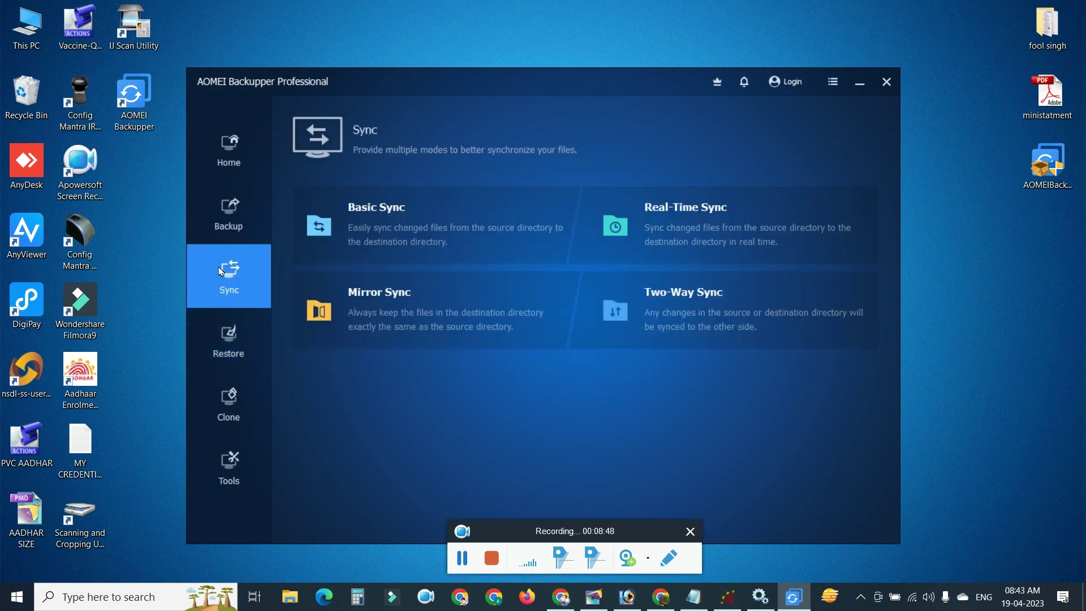
pyautogui.click(231, 228)
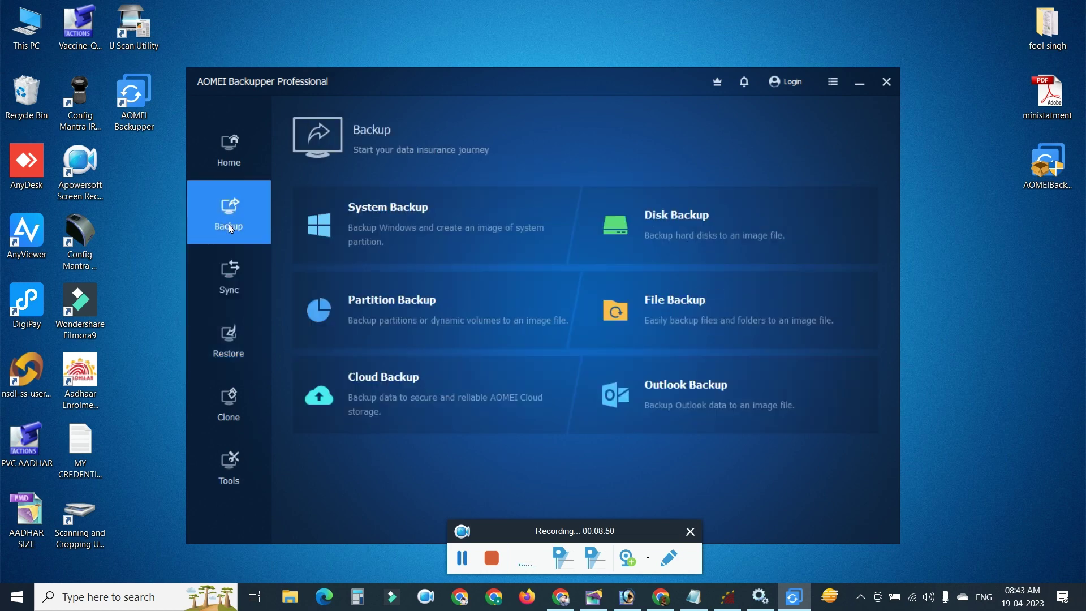